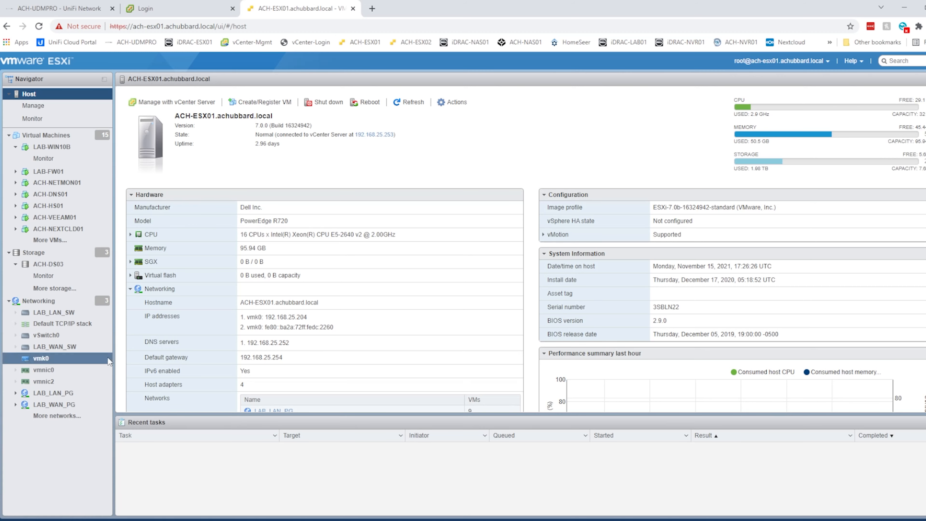
Show the host's Networking page listing vSwitch0, LAB_LAN_SW and LAB_WAN_SW.
{"action": "left_click", "coordinate": [95, 300]}
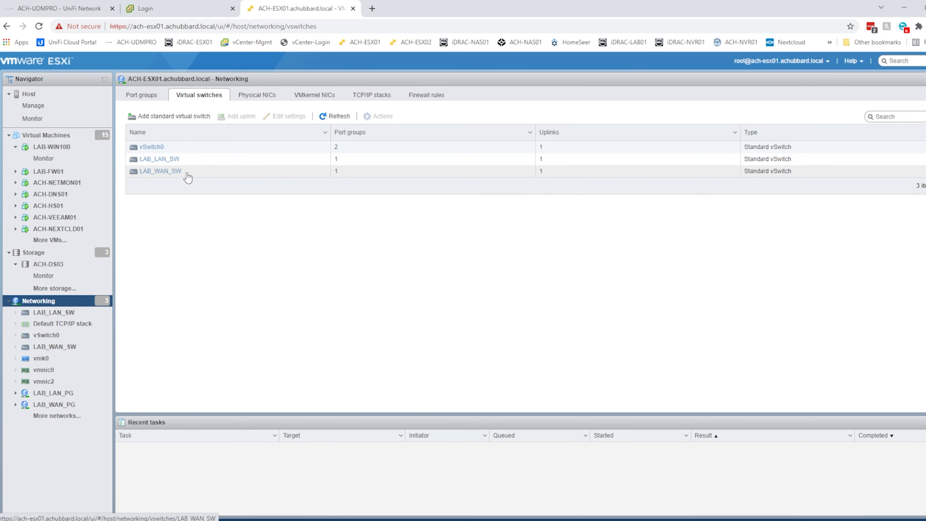
Inspect LAB_WAN_SW, return to the switch list, and begin adding a standard virtual switch.
{"action": "left_click", "coordinate": [161, 171]}
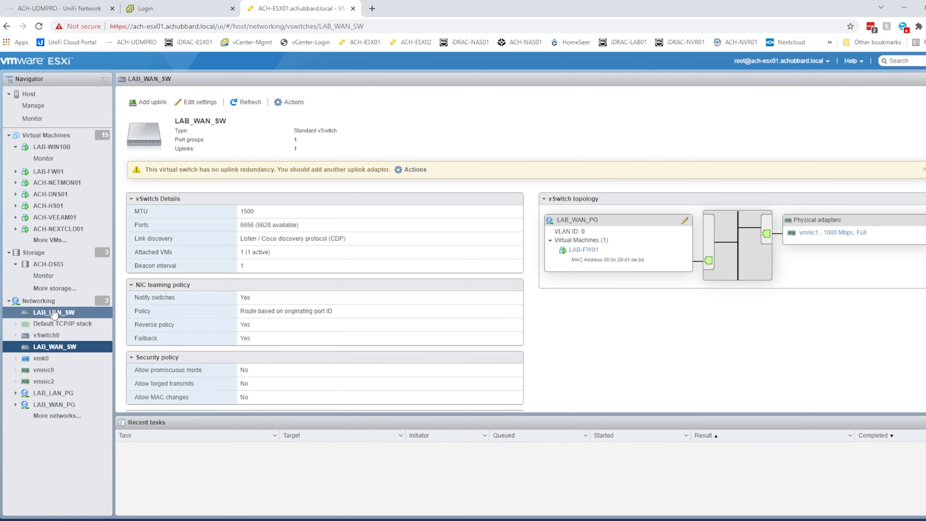
{"action": "left_click", "coordinate": [38, 301]}
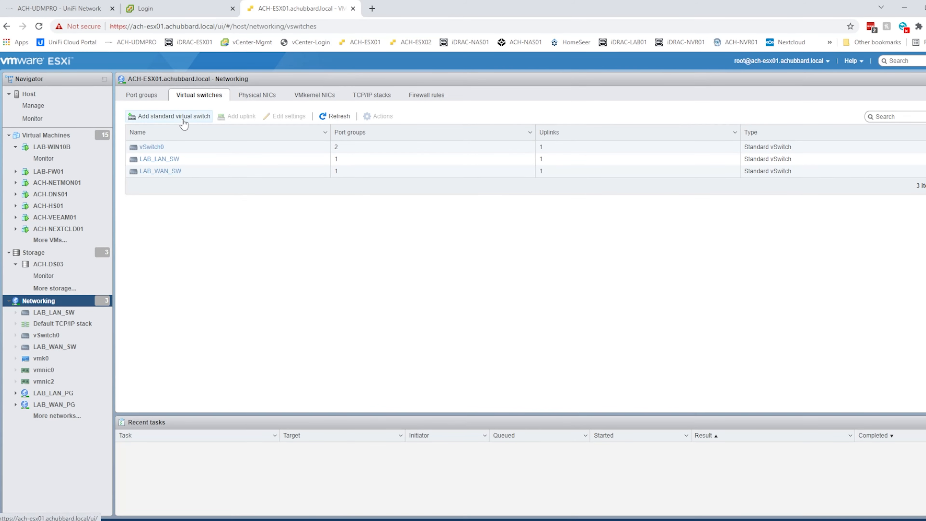
{"action": "left_click", "coordinate": [191, 119]}
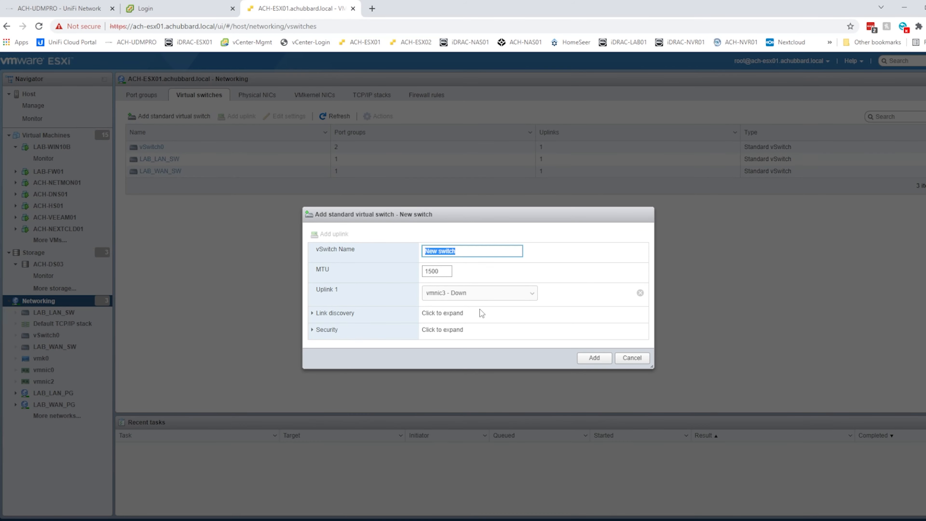
{"action": "left_click", "coordinate": [477, 298]}
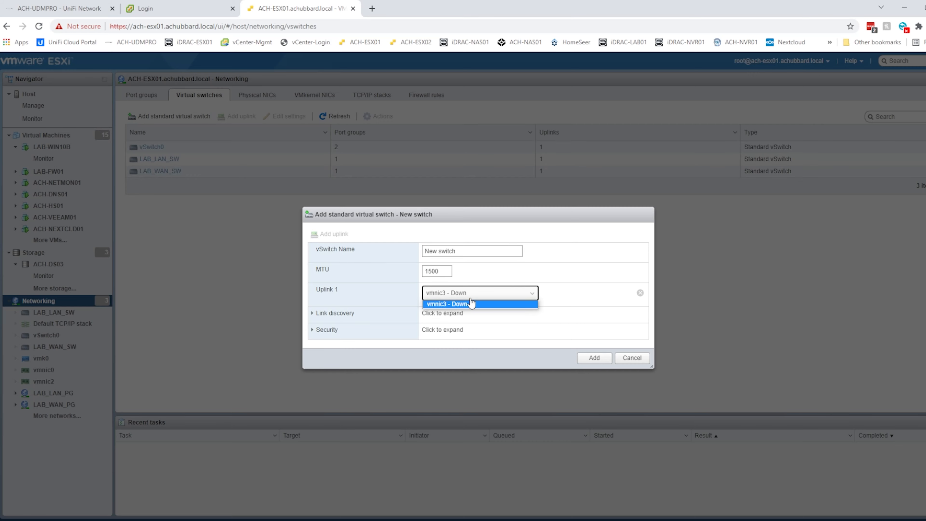
{"action": "left_click", "coordinate": [574, 255]}
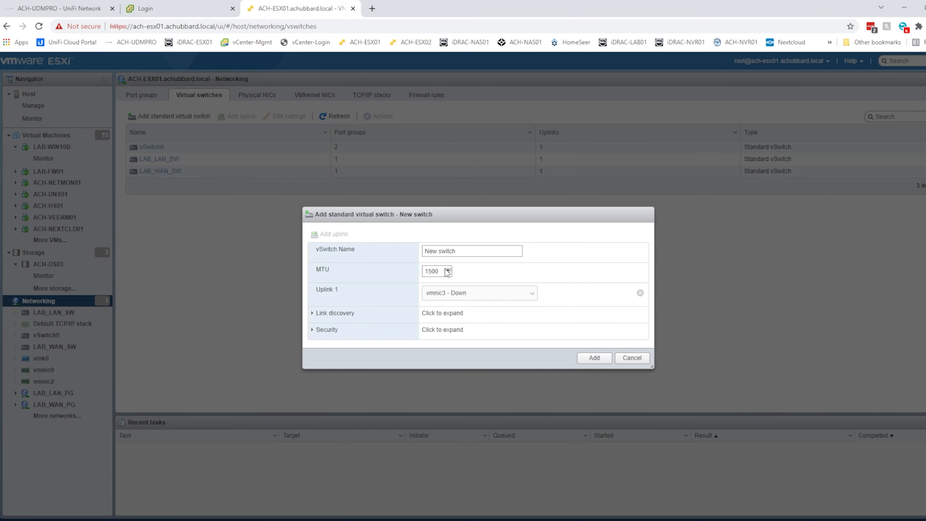
{"action": "left_click", "coordinate": [645, 357]}
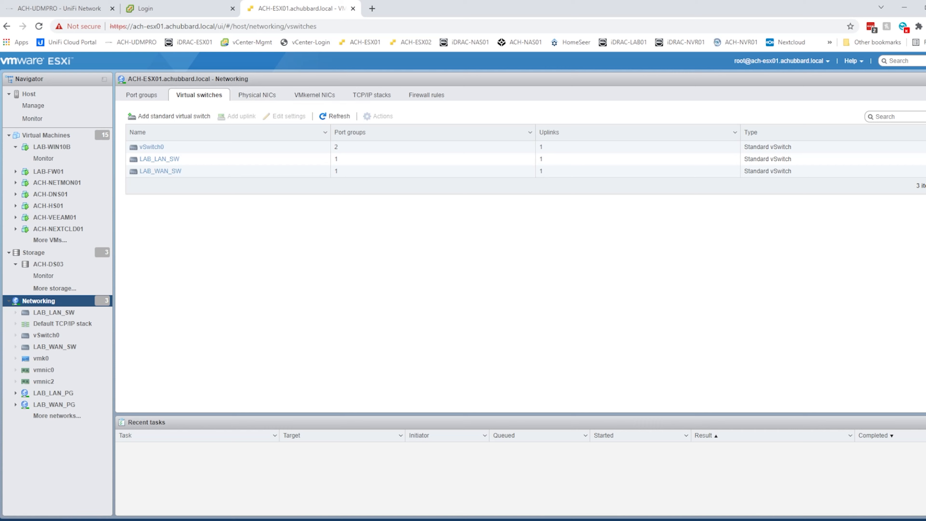
Trace port group LAB_WAN_PG to its VM and open the LAB-FW01 summary.
{"action": "left_click", "coordinate": [142, 95]}
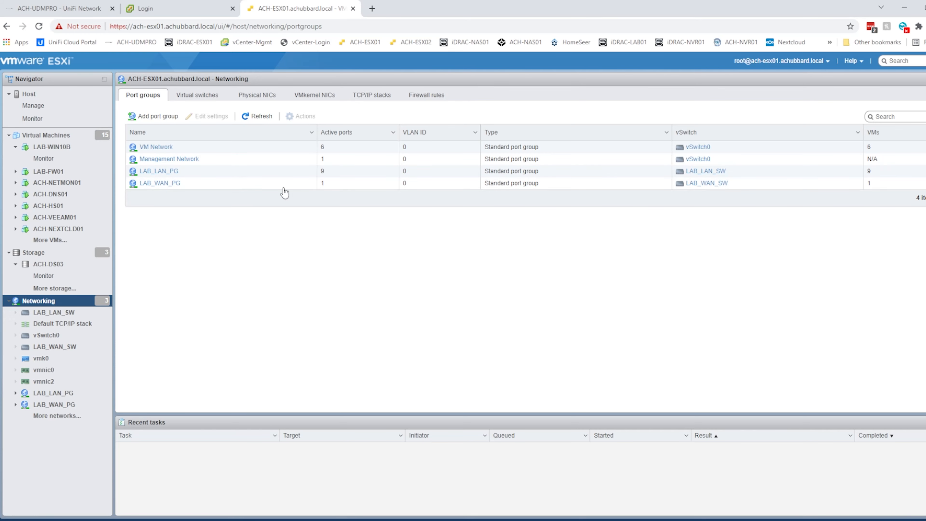
{"action": "left_click", "coordinate": [162, 183]}
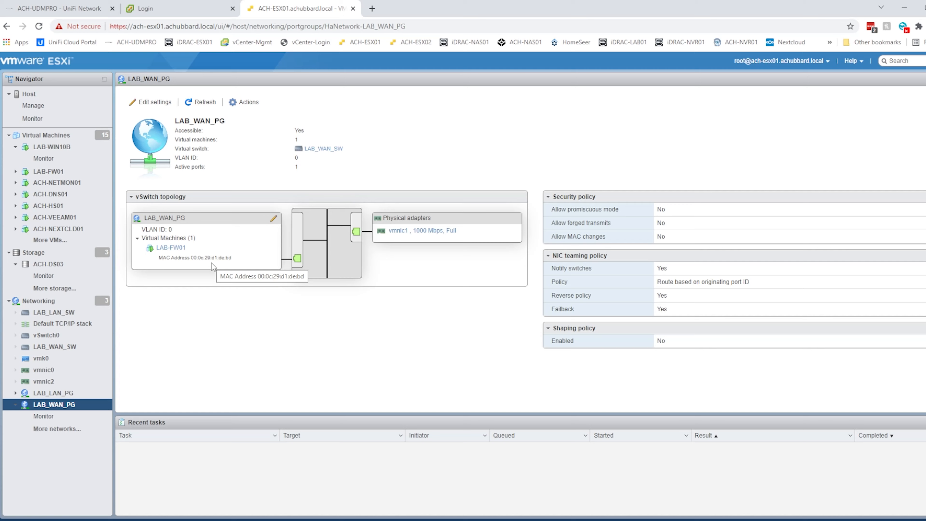
{"action": "left_click", "coordinate": [171, 247]}
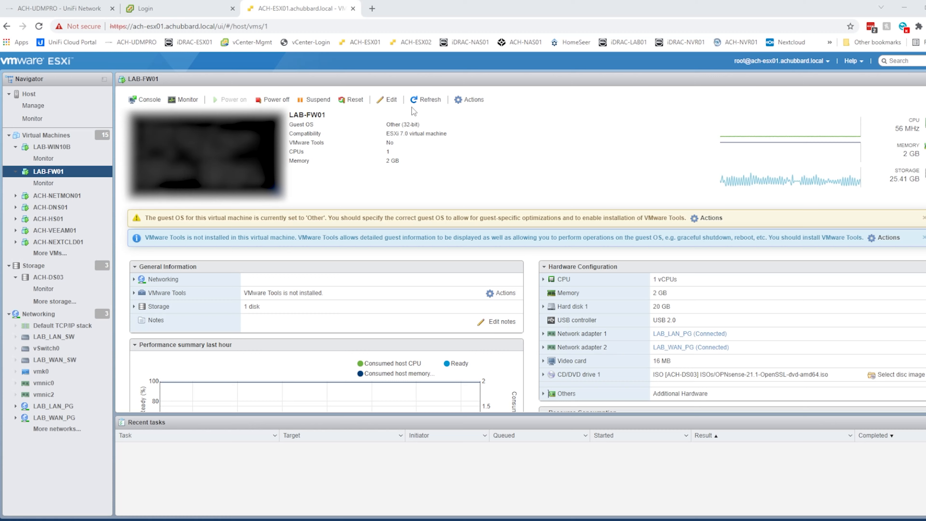
{"action": "left_click", "coordinate": [395, 100]}
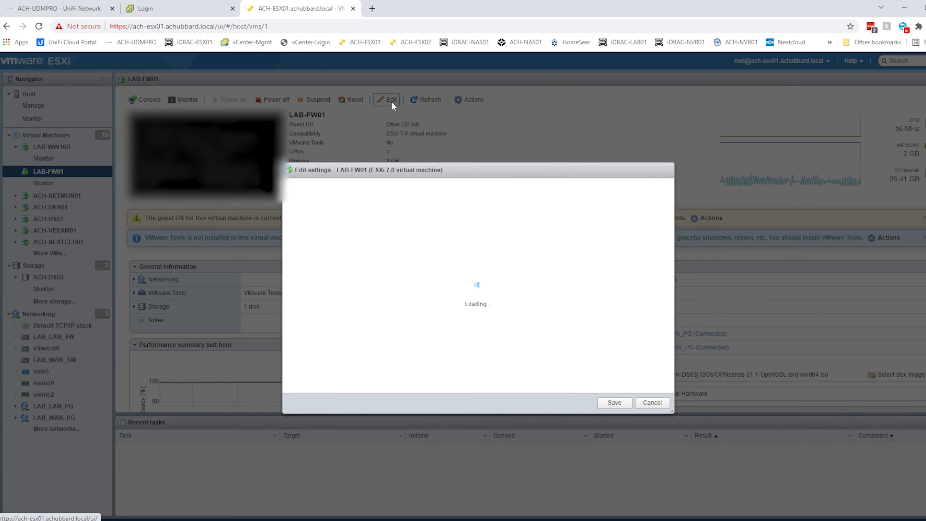
{"action": "scroll", "coordinate": [520, 262], "scroll_direction": "down", "scroll_amount": 1}
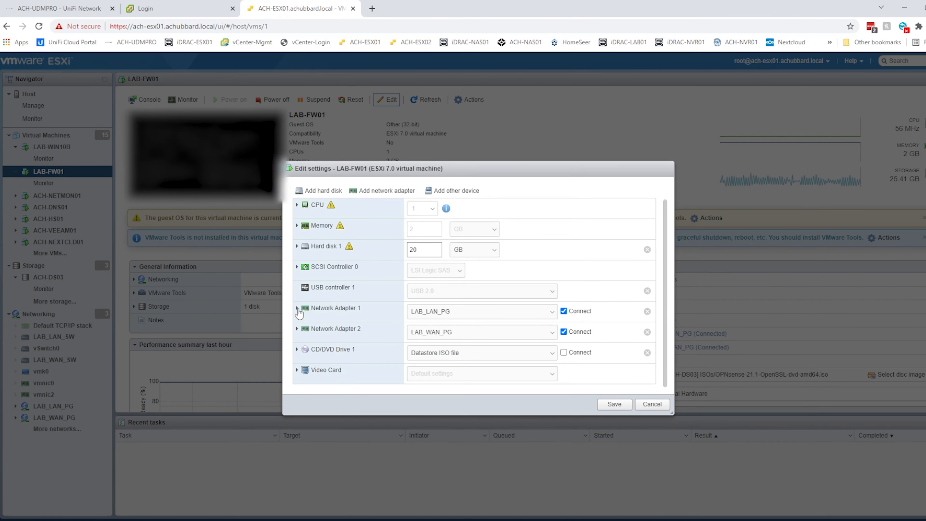
{"action": "left_click", "coordinate": [298, 308]}
{"action": "scroll", "coordinate": [423, 315], "scroll_direction": "down", "scroll_amount": 4}
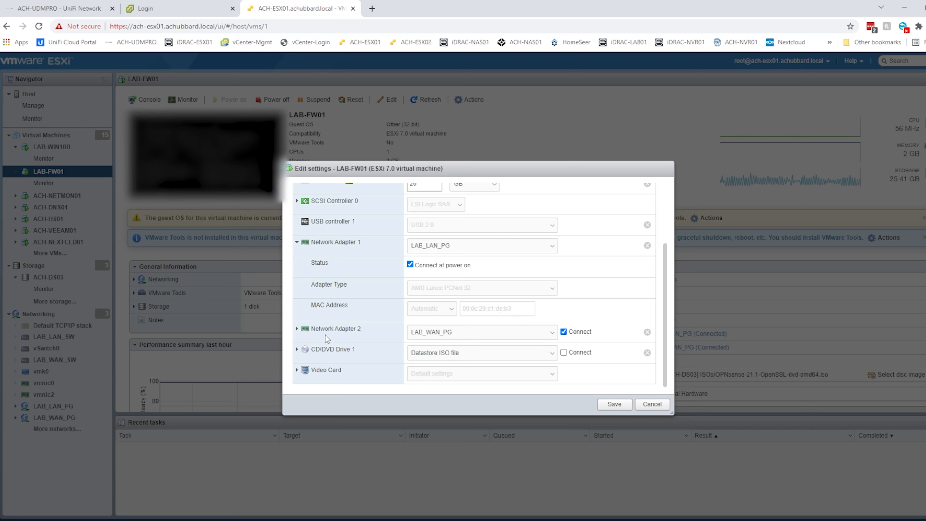
{"action": "left_click", "coordinate": [297, 329]}
{"action": "scroll", "coordinate": [513, 350], "scroll_direction": "down", "scroll_amount": 2}
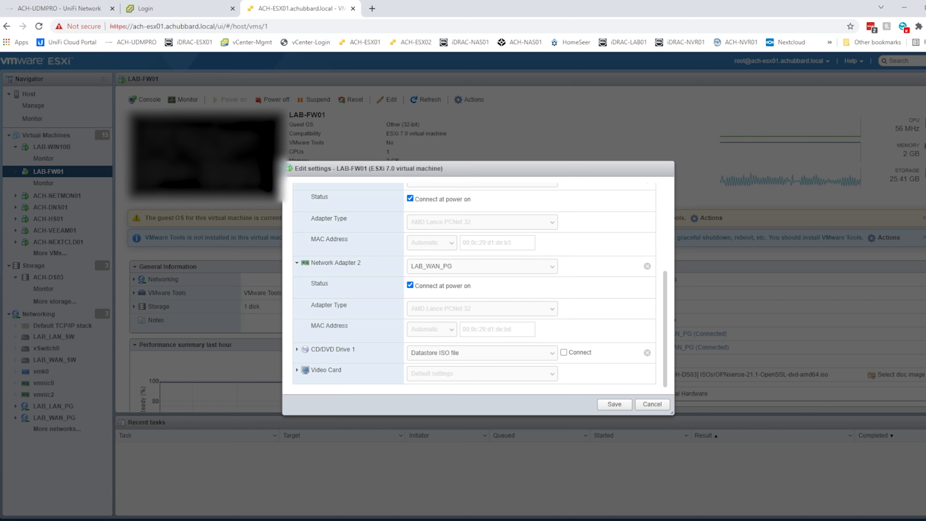
{"action": "key", "text": "super"}
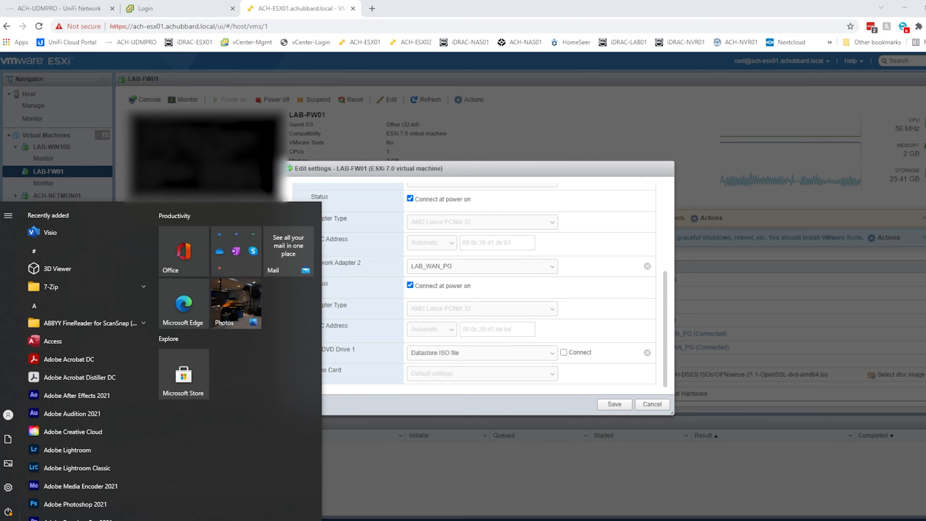
{"action": "key", "text": "Escape"}
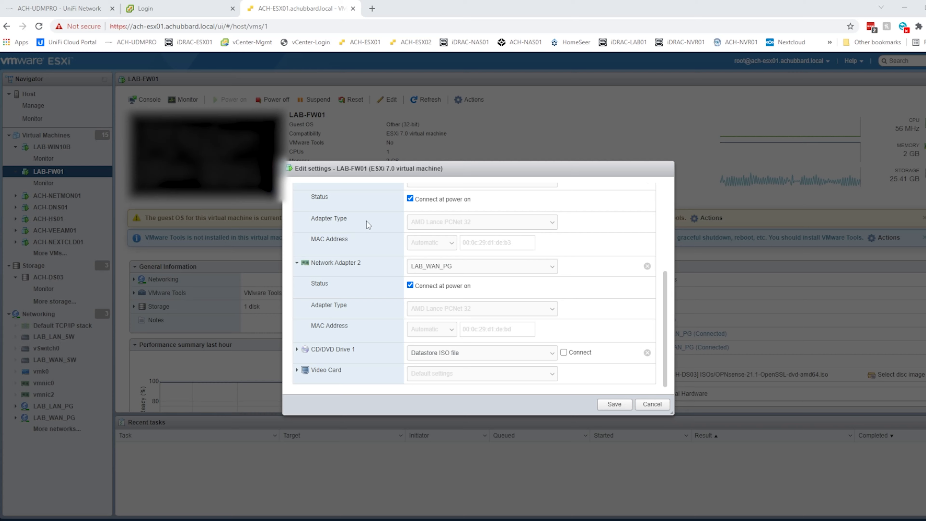
{"action": "key", "text": "Print"}
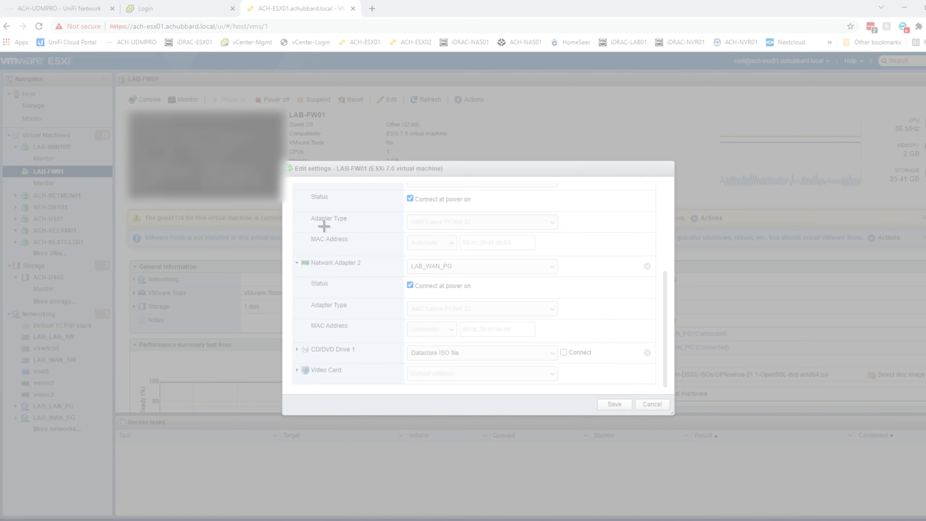
{"action": "left_click_drag", "start_coordinate": [299, 195], "coordinate": [660, 382]}
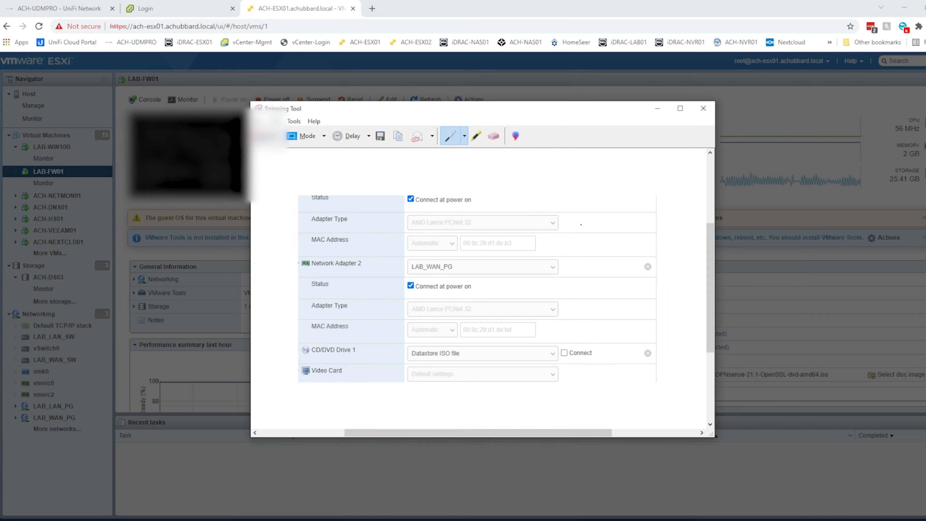
{"action": "left_click_drag", "start_coordinate": [518, 112], "coordinate": [925, 113]}
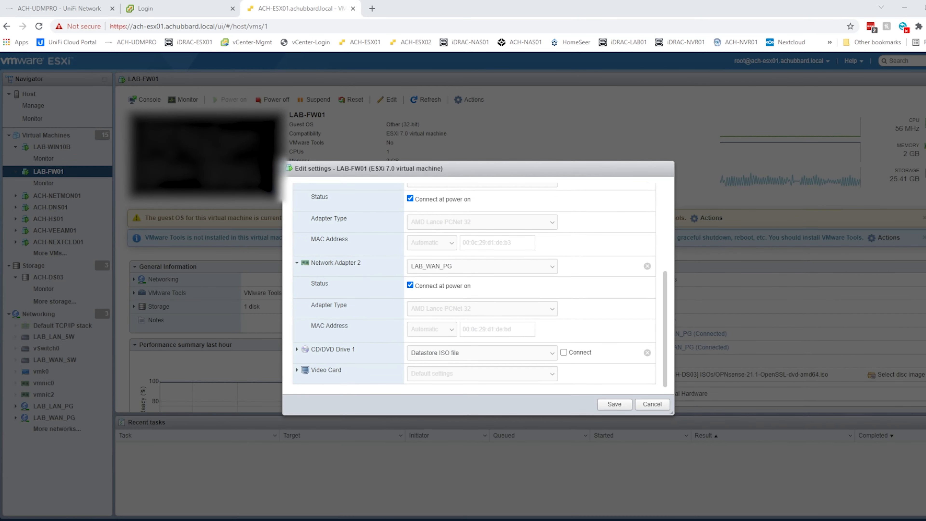
{"action": "left_click", "coordinate": [651, 405]}
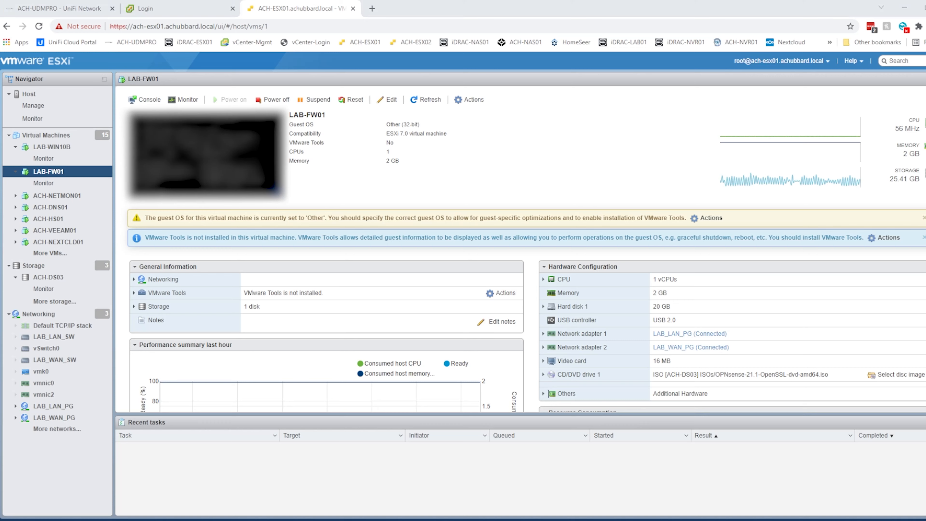
In an enlarged LAB-FW01 console, reset pfSense to factory defaults (option 4, confirm y).
{"action": "left_click", "coordinate": [145, 104]}
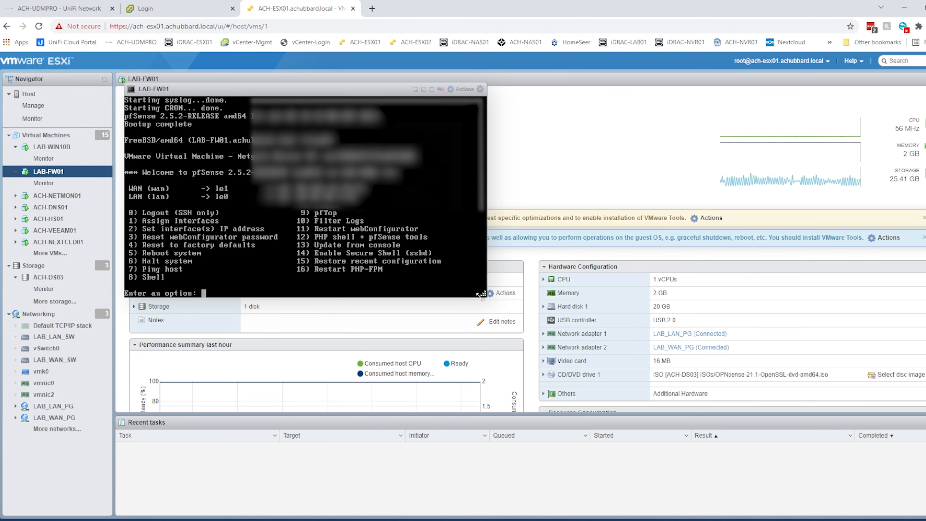
{"action": "left_click_drag", "start_coordinate": [484, 293], "coordinate": [623, 352]}
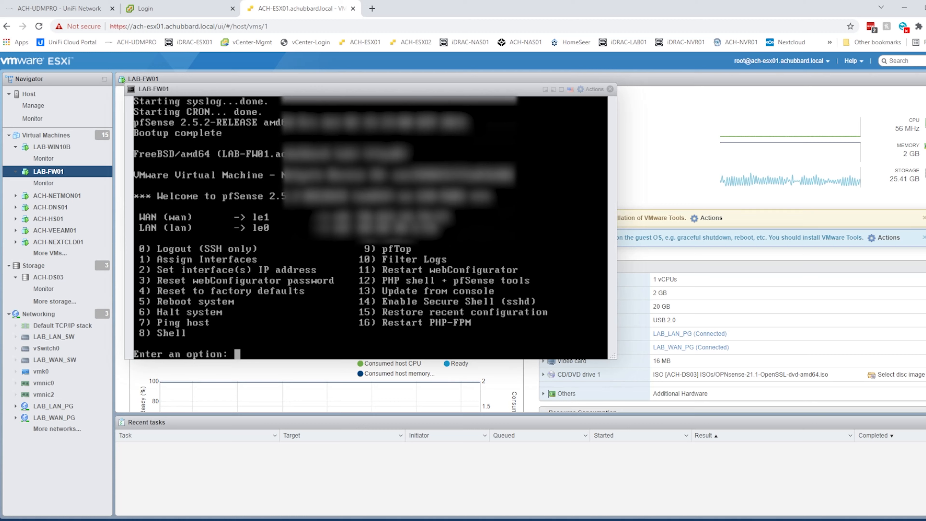
{"action": "left_click", "coordinate": [255, 341]}
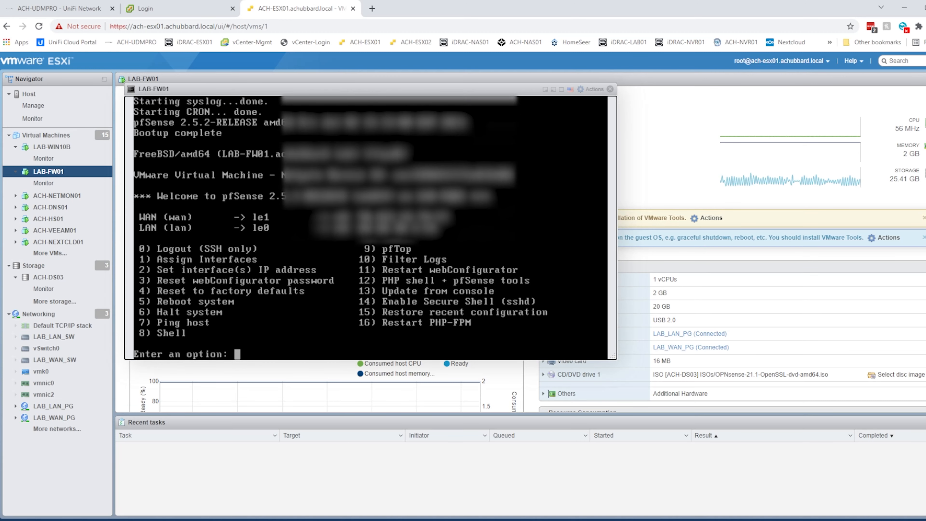
{"action": "type", "text": "4"}
{"action": "key", "text": "Return"}
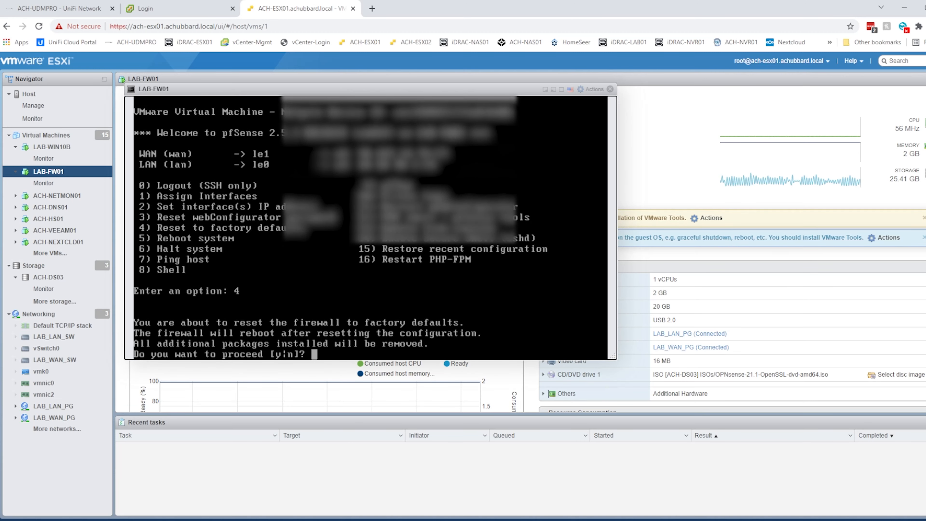
{"action": "type", "text": "y"}
{"action": "key", "text": "Return"}
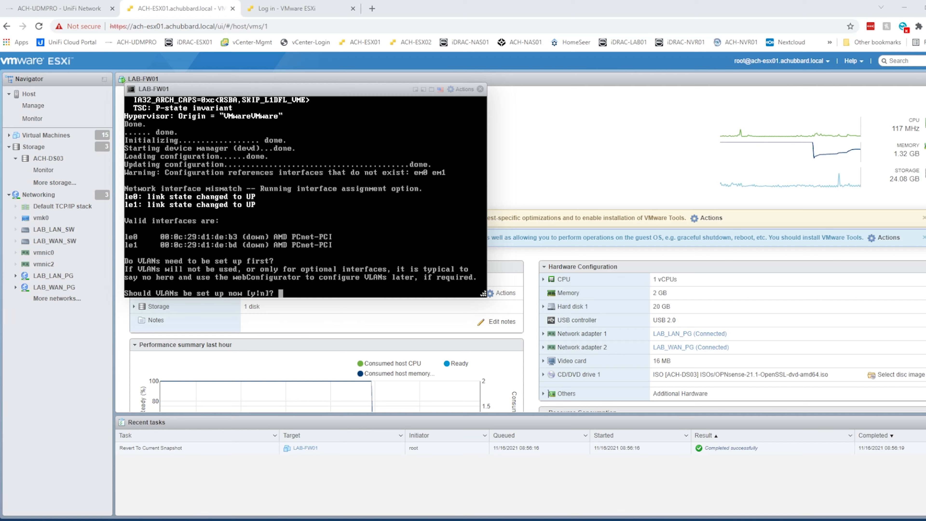
Skip VLAN setup, assign le1 as WAN and le0 as LAN, and confirm the assignment.
{"action": "type", "text": "n"}
{"action": "key", "text": "Return"}
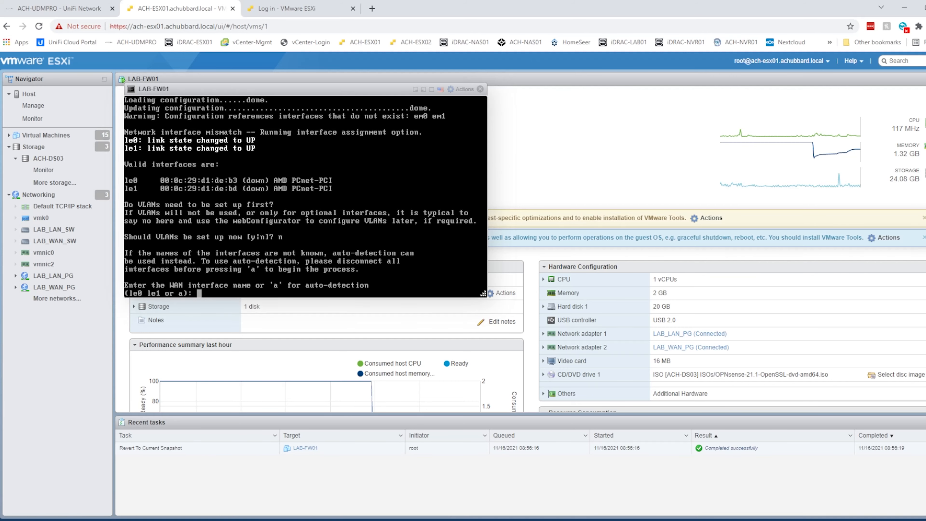
{"action": "type", "text": "le1"}
{"action": "key", "text": "Return"}
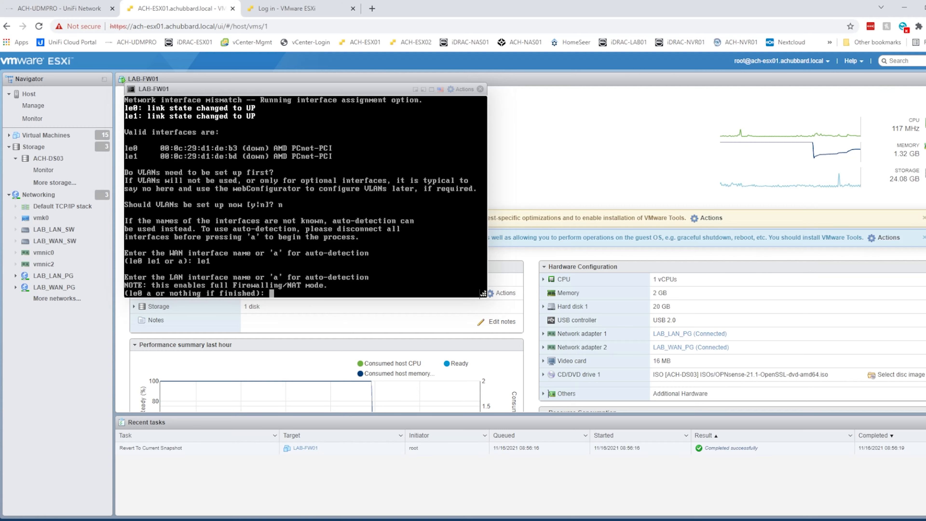
{"action": "type", "text": "le0"}
{"action": "key", "text": "Return"}
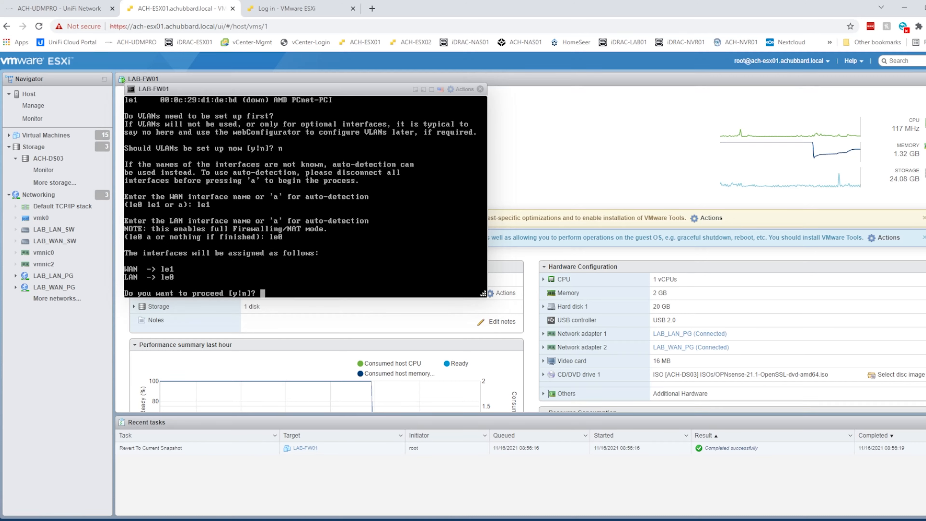
{"action": "type", "text": "y"}
{"action": "key", "text": "Return"}
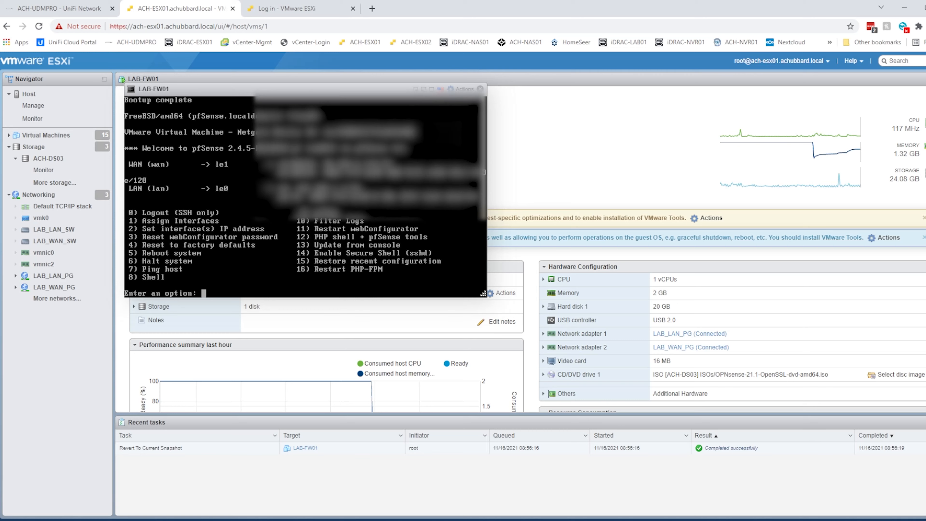
{"action": "type", "text": "2"}
{"action": "key", "text": "Return"}
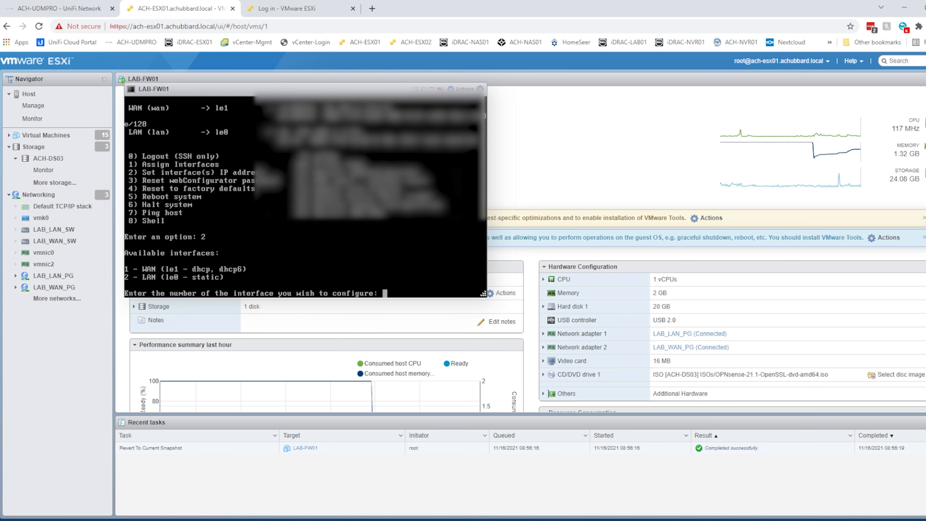
Give the WAN interface a static IPv4 address with a /27 subnet and upstream gateway.
{"action": "type", "text": "1"}
{"action": "key", "text": "Return"}
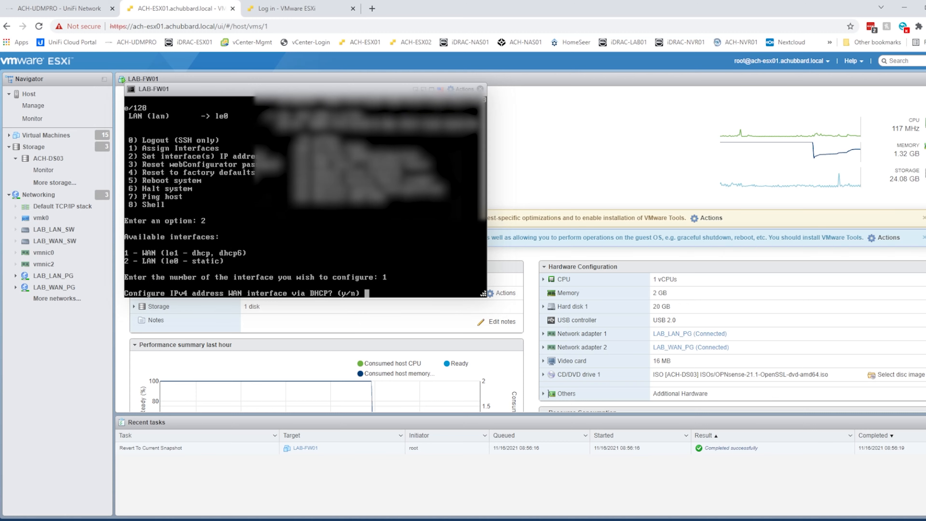
{"action": "type", "text": "n"}
{"action": "key", "text": "Return"}
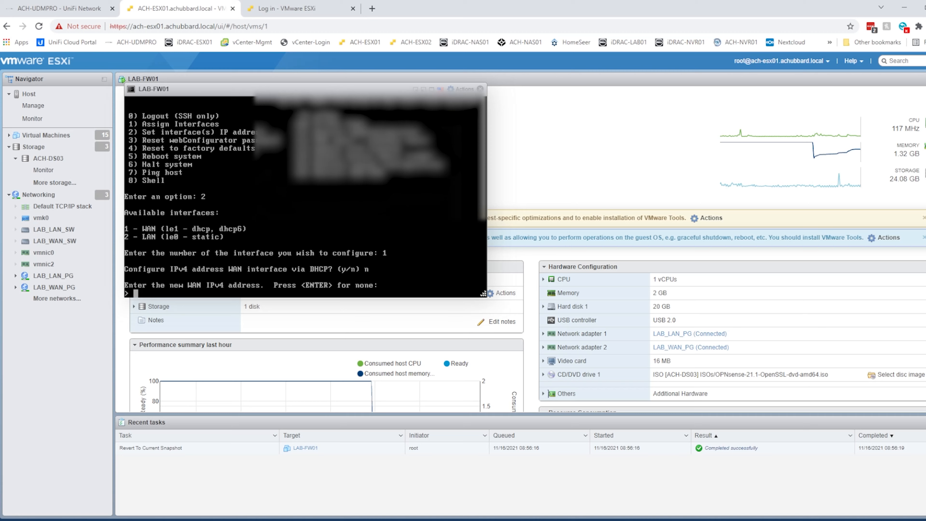
{"action": "type", "text": "70.1???????"}
{"action": "key", "text": "Return"}
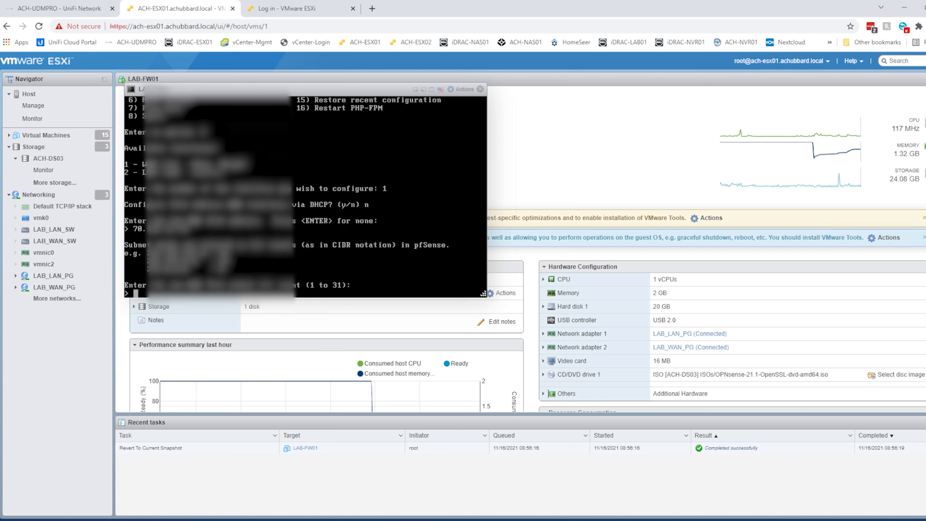
{"action": "type", "text": "27"}
{"action": "key", "text": "Return"}
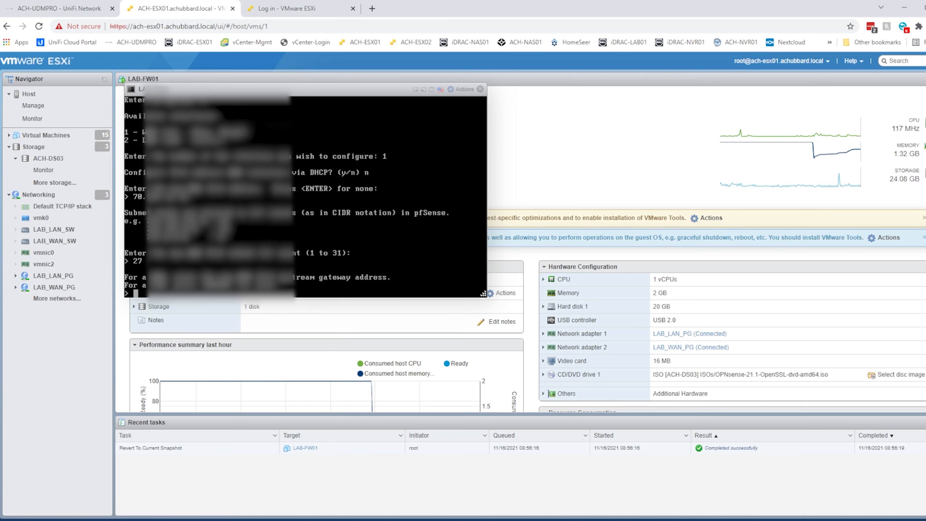
{"action": "type", "text": "70.1.???.??"}
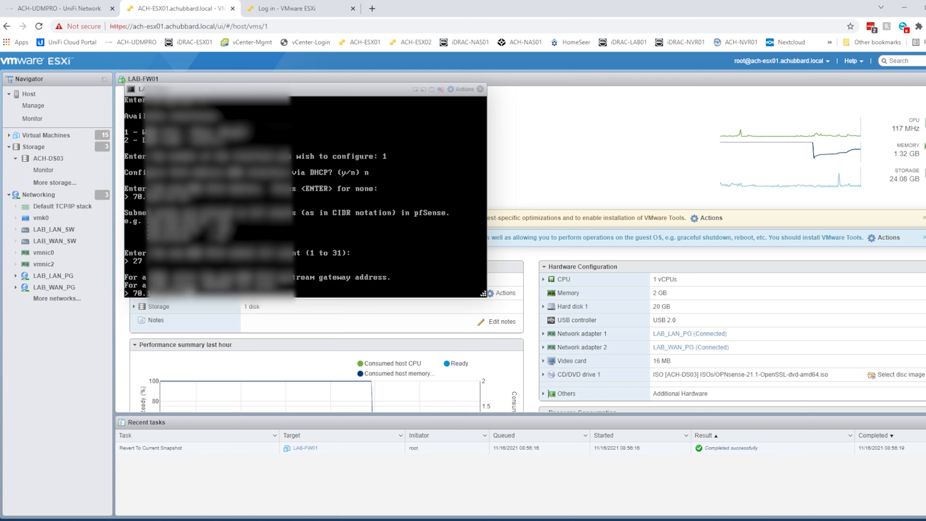
{"action": "key", "text": "Return"}
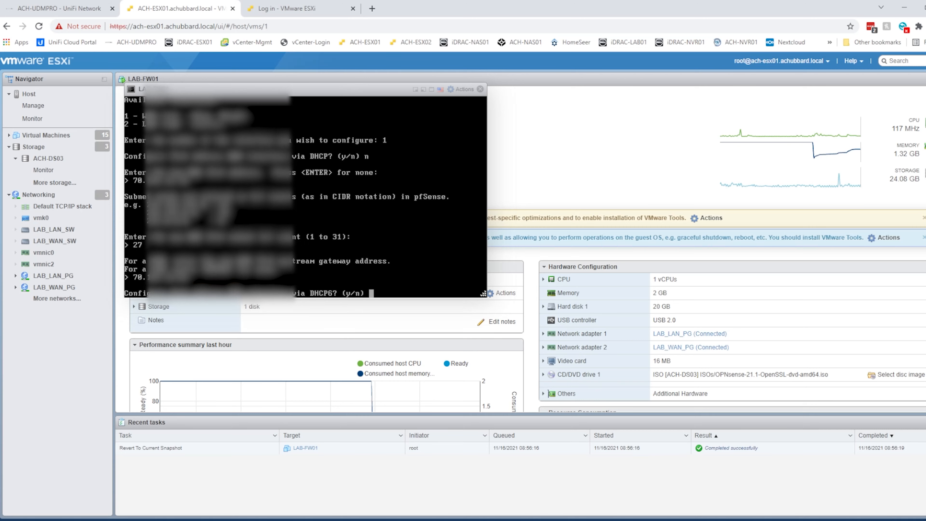
Decline DHCP6, leave WAN IPv6 empty, keep HTTPS, and return to the main menu.
{"action": "type", "text": "n"}
{"action": "key", "text": "Return"}
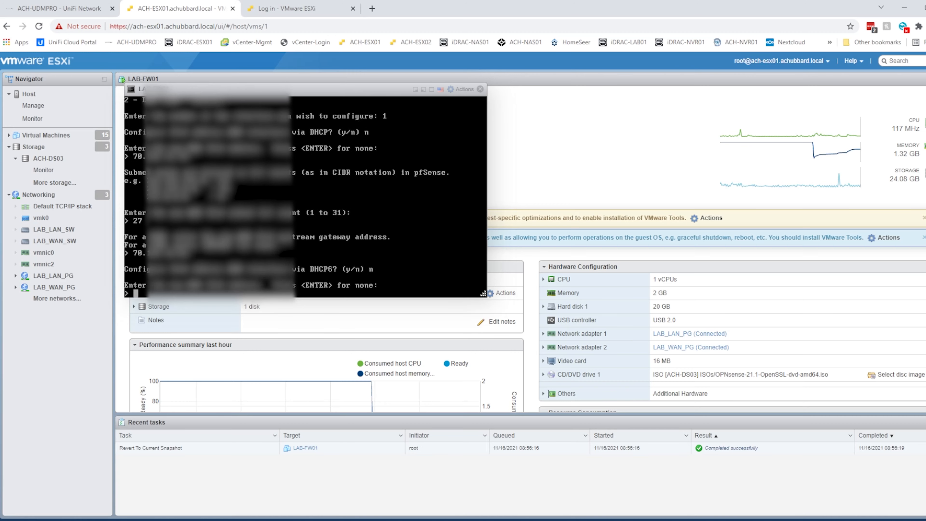
{"action": "key", "text": "Return"}
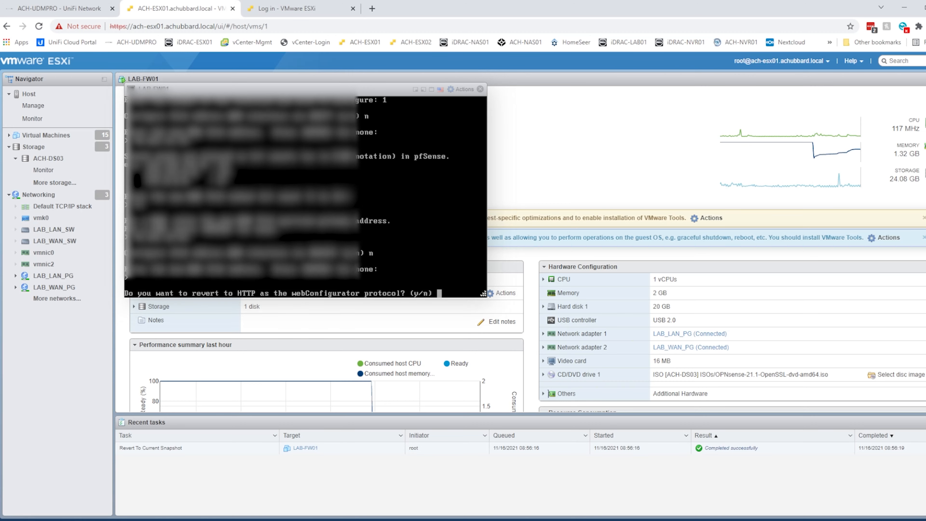
{"action": "type", "text": "n"}
{"action": "key", "text": "Return"}
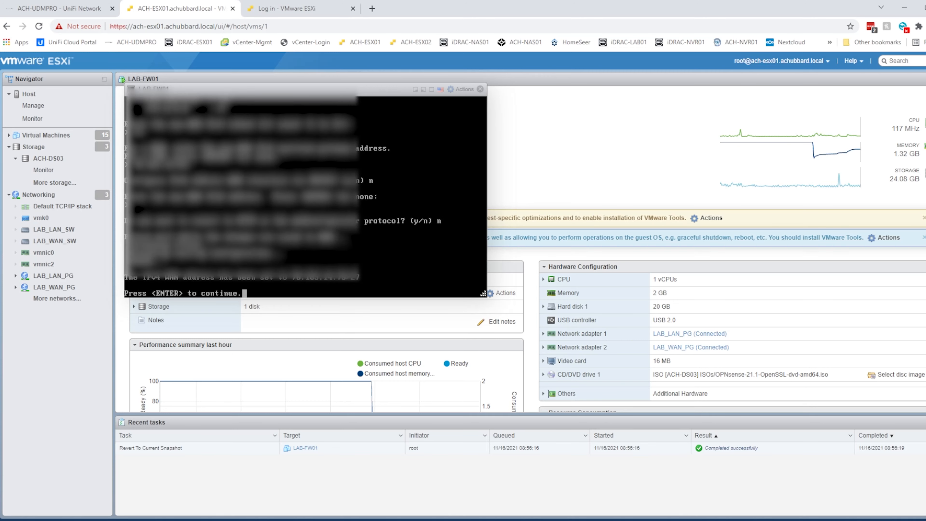
{"action": "key", "text": "Return"}
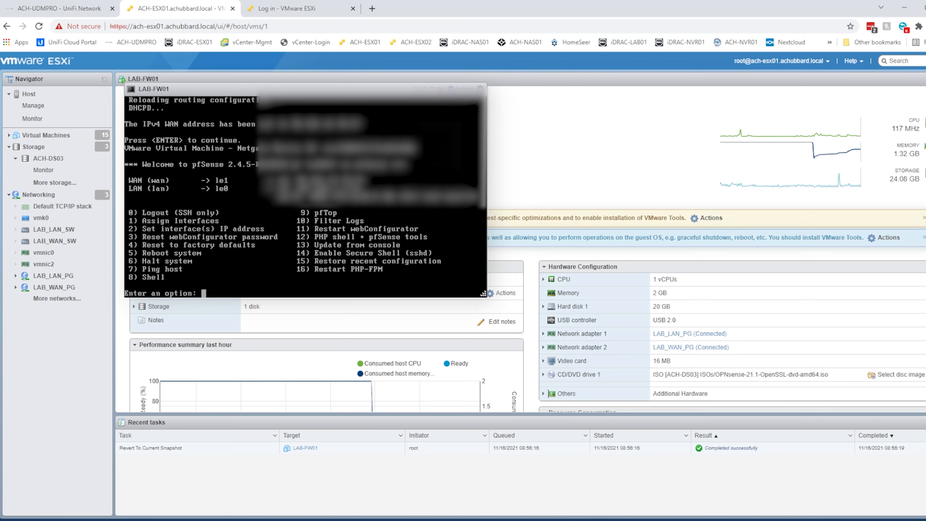
Set the LAN interface address to 10.10.30.1 with a /24 subnet.
{"action": "type", "text": "2"}
{"action": "key", "text": "Return"}
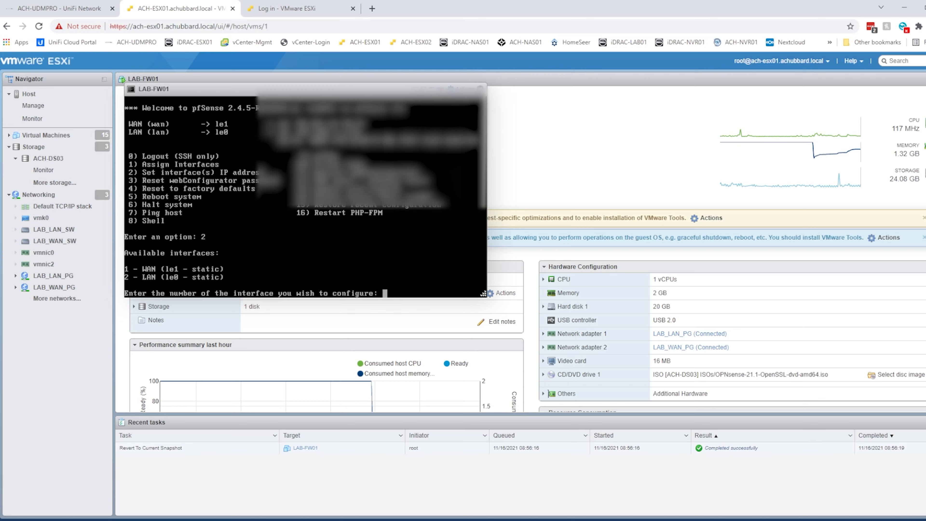
{"action": "type", "text": "2"}
{"action": "key", "text": "Return"}
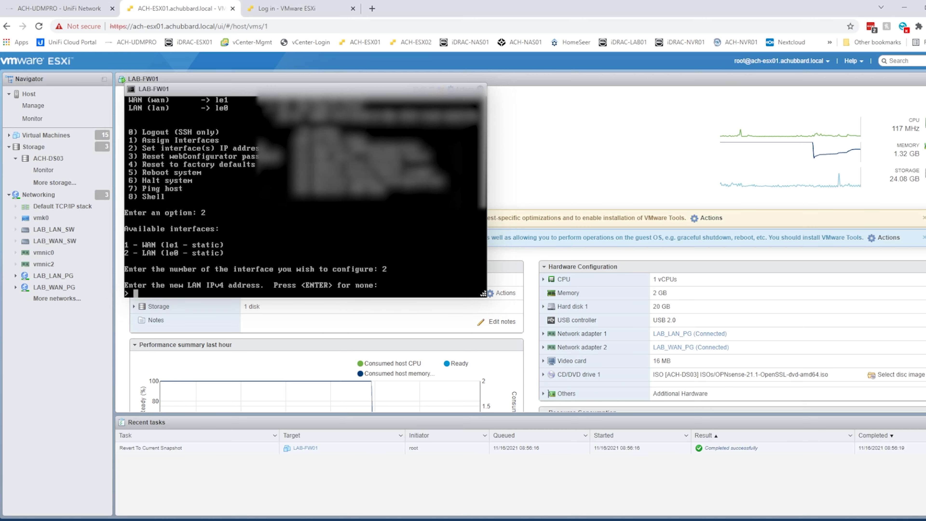
{"action": "type", "text": "10.10.30.1"}
{"action": "key", "text": "Return"}
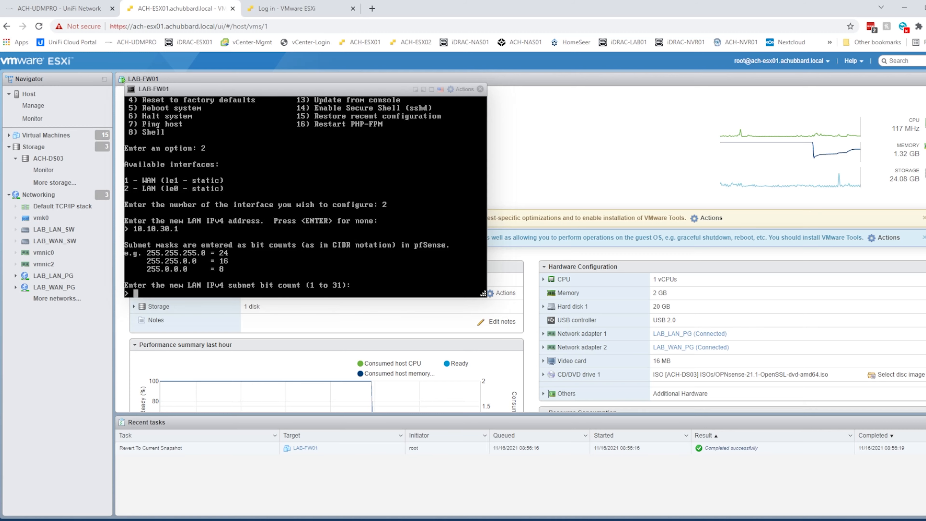
{"action": "type", "text": "24"}
{"action": "key", "text": "Return"}
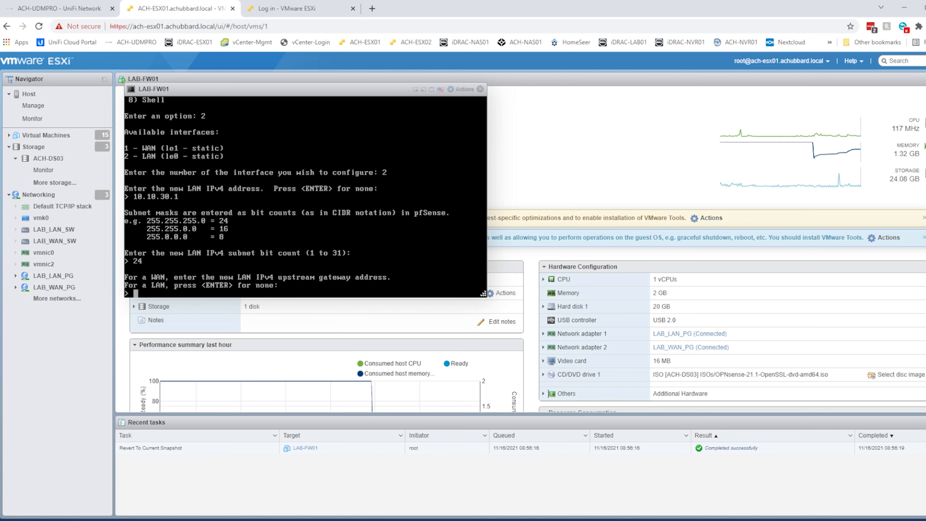
Leave LAN gateway and IPv6 empty, disable LAN DHCP, keep HTTPS, then ping 10.10.30.10.
{"action": "key", "text": "Return"}
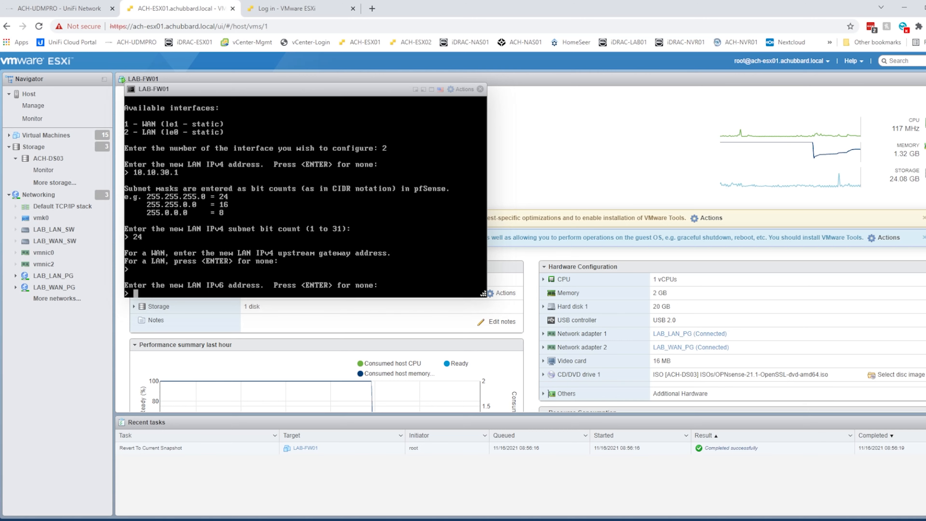
{"action": "key", "text": "Return"}
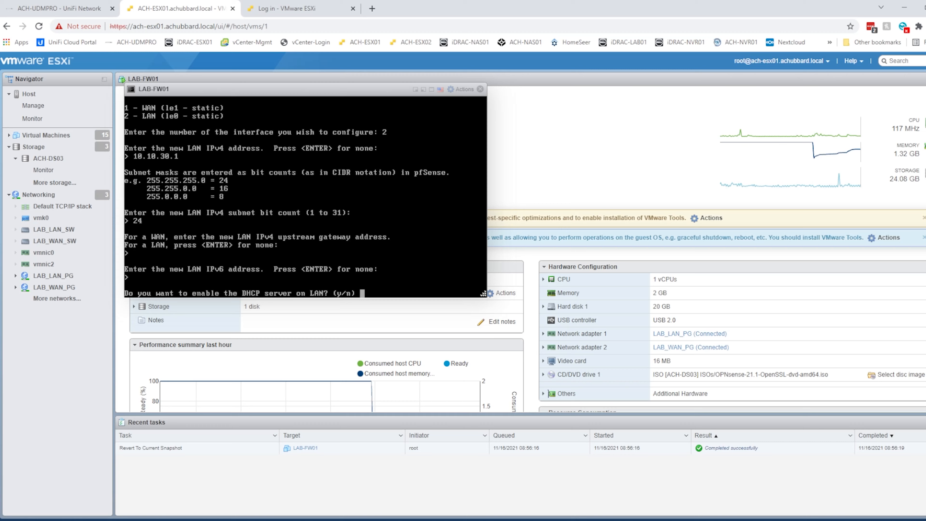
{"action": "type", "text": "n"}
{"action": "key", "text": "Return"}
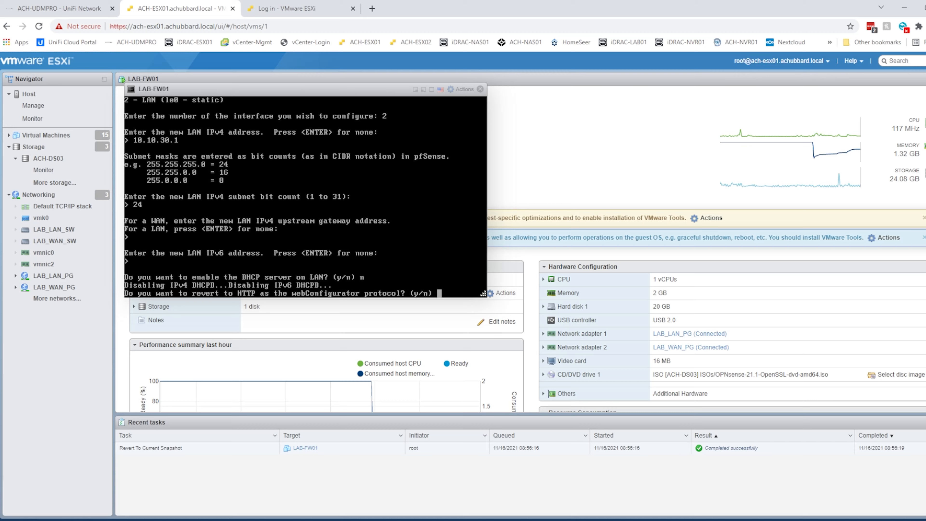
{"action": "type", "text": "n"}
{"action": "key", "text": "Return"}
{"action": "key", "text": "Return"}
{"action": "type", "text": "7"}
{"action": "key", "text": "Return"}
{"action": "type", "text": "10.10.30.10"}
{"action": "key", "text": "Return"}
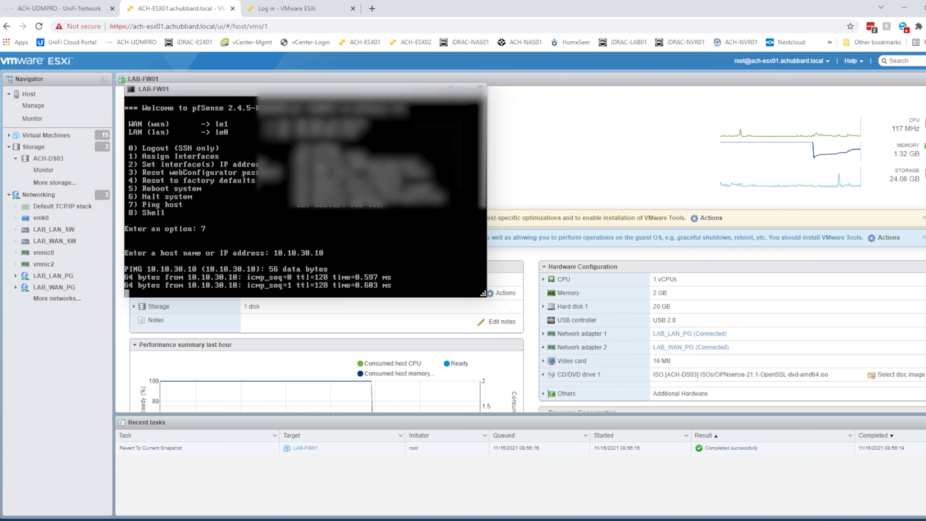
Ping 8.8.8.8 from the pfSense console using option 7 to test internet access.
{"action": "key", "text": "Return"}
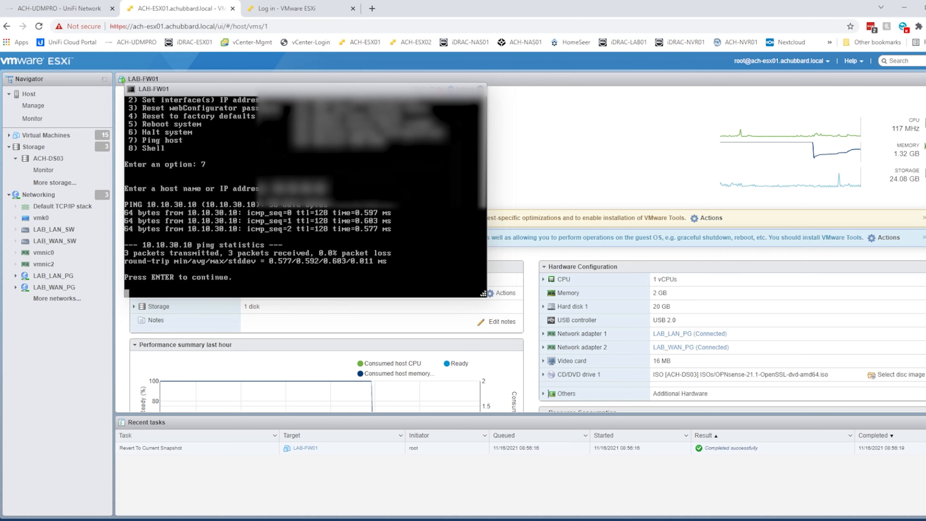
{"action": "type", "text": "7"}
{"action": "key", "text": "Return"}
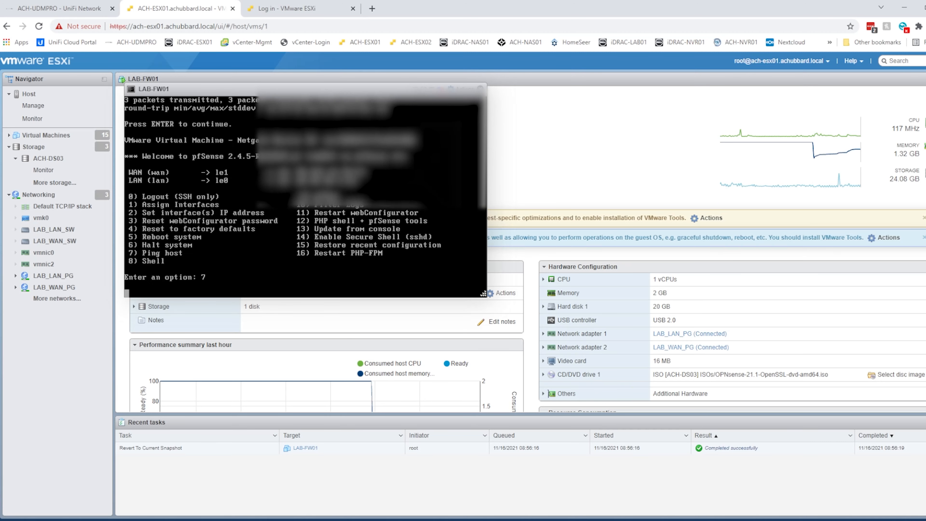
{"action": "type", "text": "8.8.8.8"}
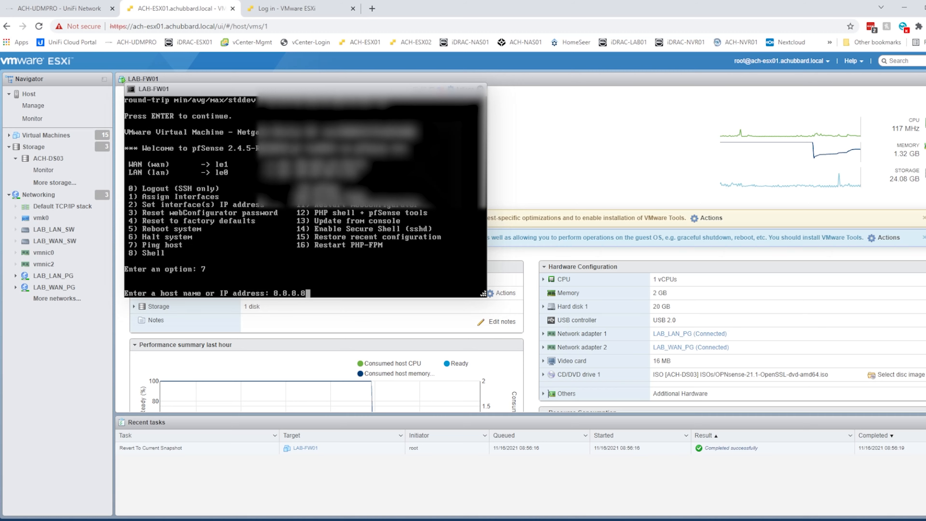
{"action": "key", "text": "Return"}
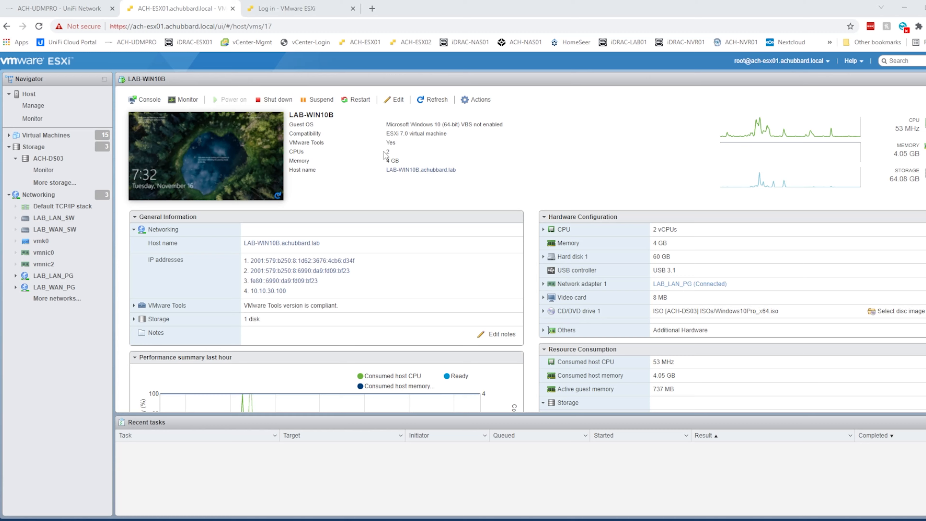
{"action": "left_click", "coordinate": [397, 99]}
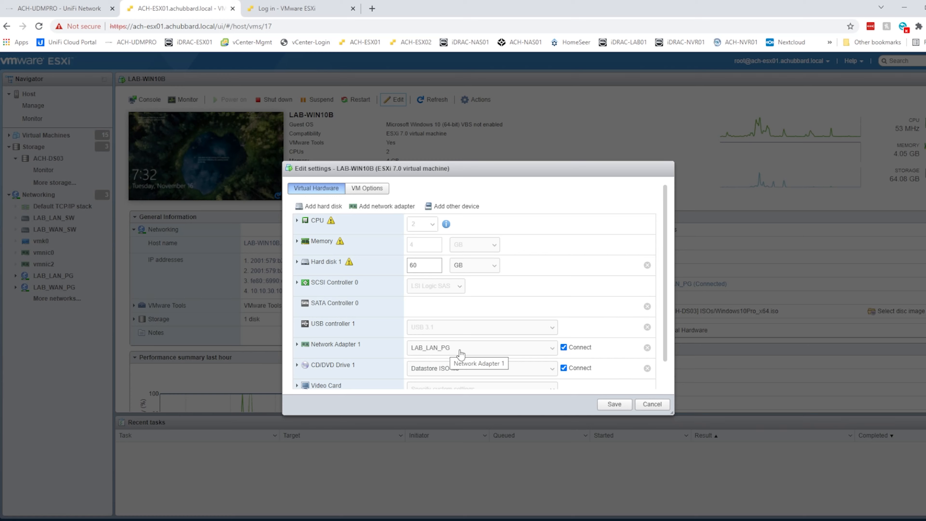
{"action": "left_click", "coordinate": [482, 353]}
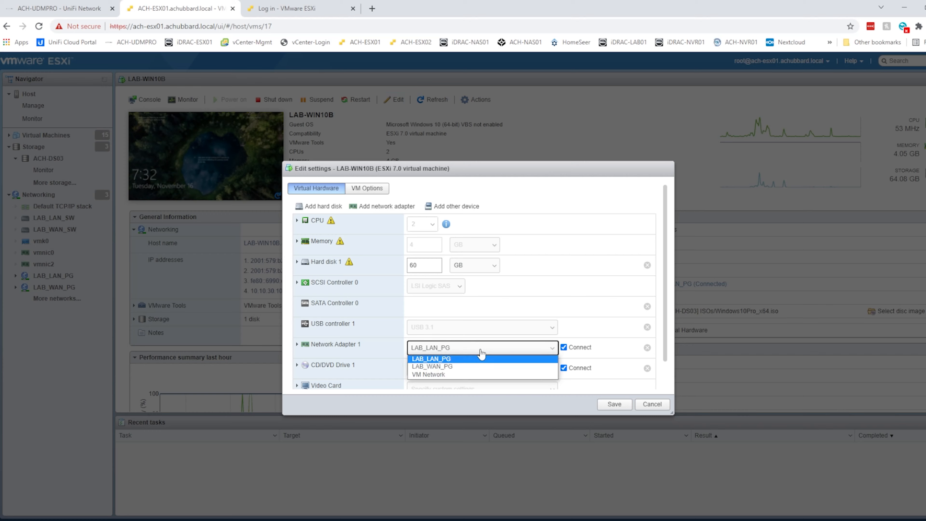
{"action": "left_click", "coordinate": [480, 351]}
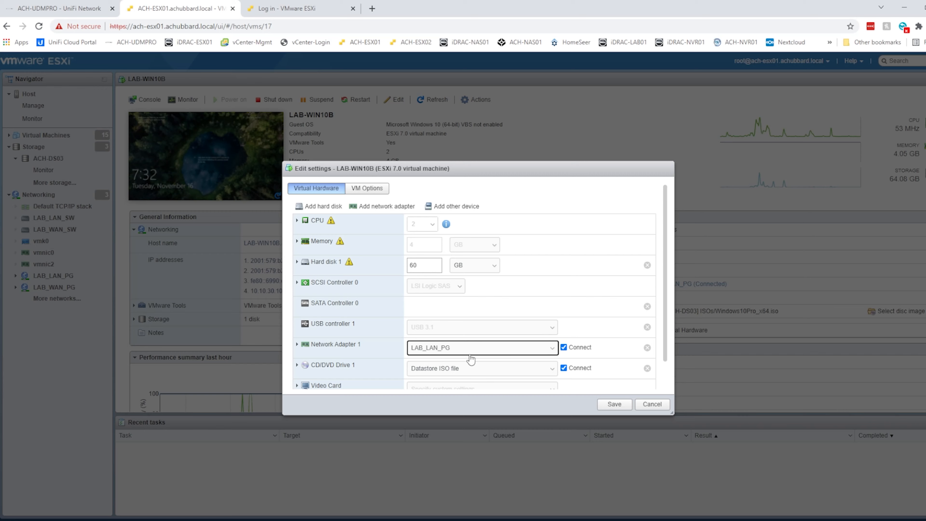
{"action": "left_click", "coordinate": [652, 404]}
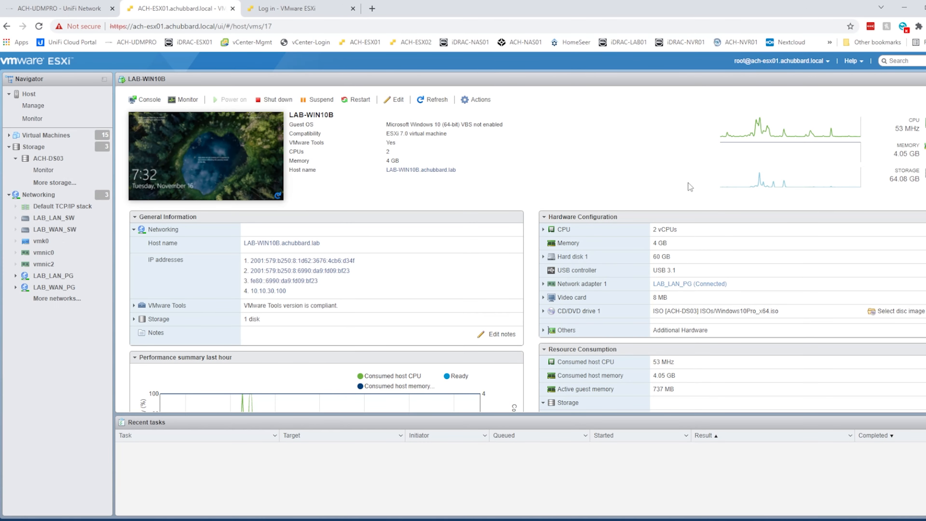
{"action": "left_click", "coordinate": [222, 161]}
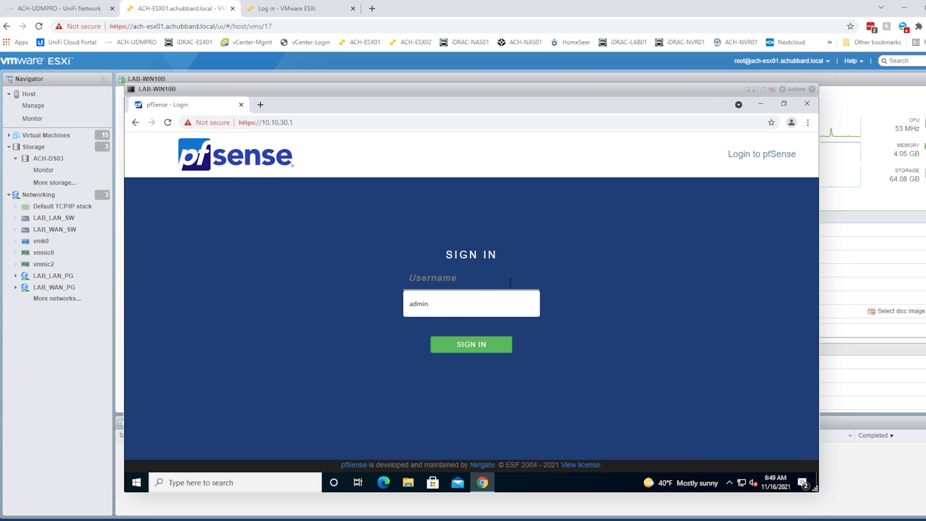
Sign in as admin with the default password and dismiss the copyright and survey notices.
{"action": "type", "text": "admin"}
{"action": "key", "text": "Tab"}
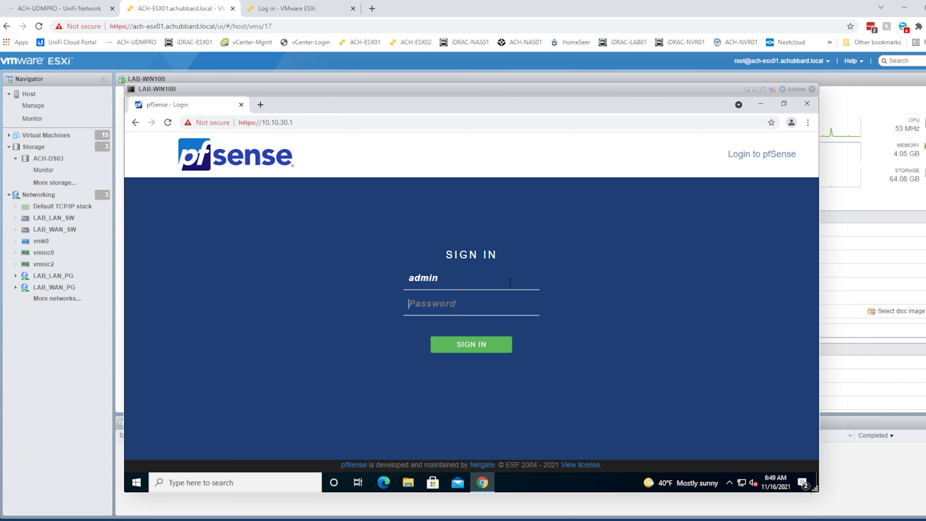
{"action": "type", "text": "pfsense"}
{"action": "key", "text": "Return"}
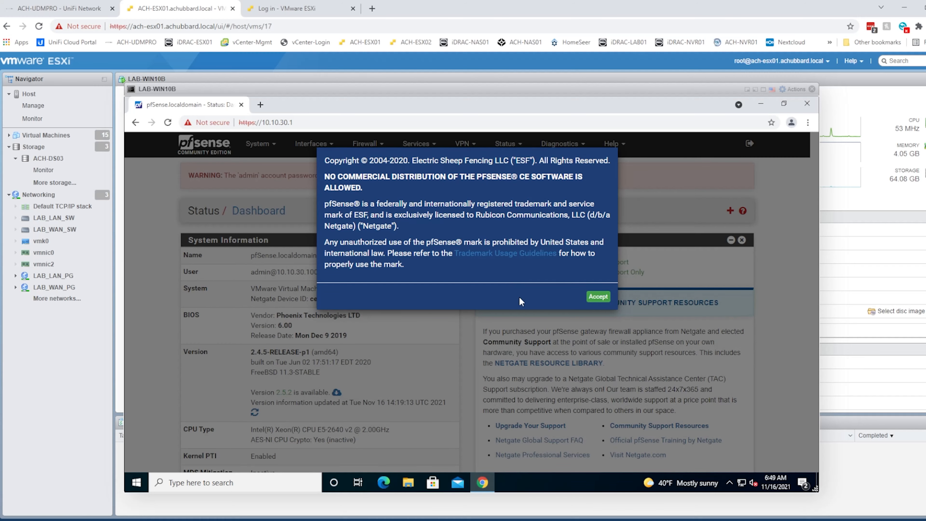
{"action": "left_click", "coordinate": [599, 297]}
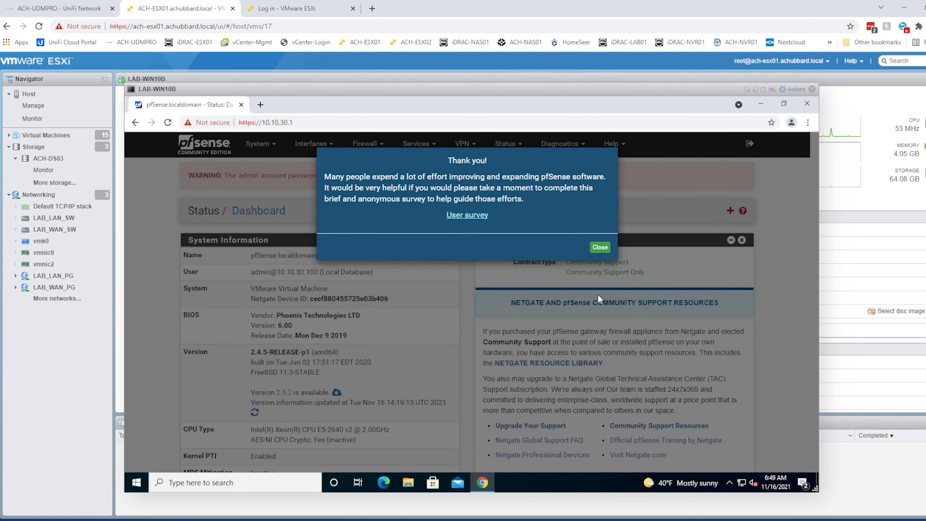
{"action": "left_click", "coordinate": [601, 247]}
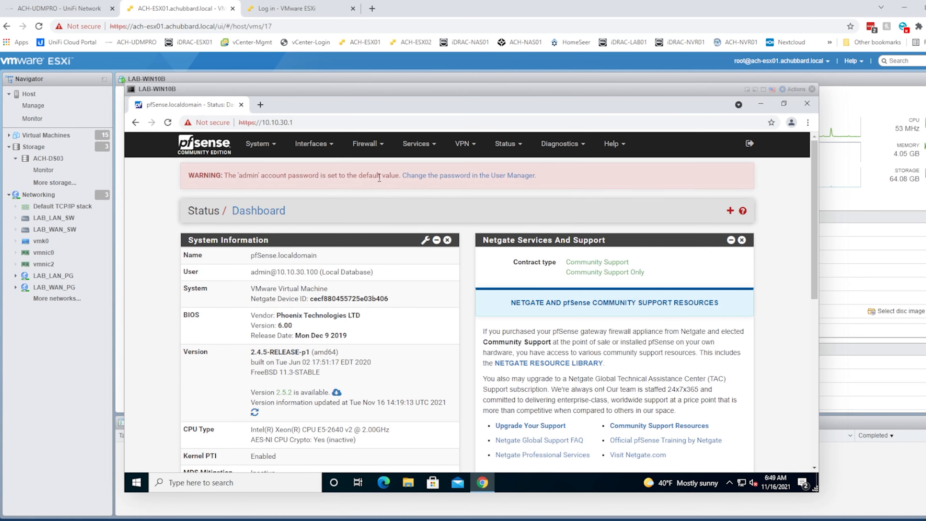
Enter and confirm a new admin password in User Manager and save it.
{"action": "left_click", "coordinate": [450, 176]}
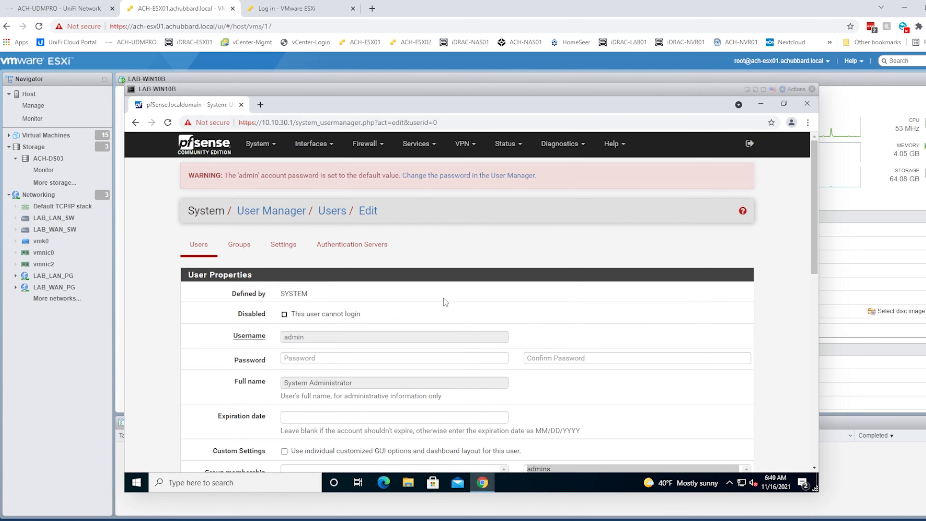
{"action": "scroll", "coordinate": [400, 336], "scroll_direction": "down", "scroll_amount": 1}
{"action": "left_click", "coordinate": [402, 311]}
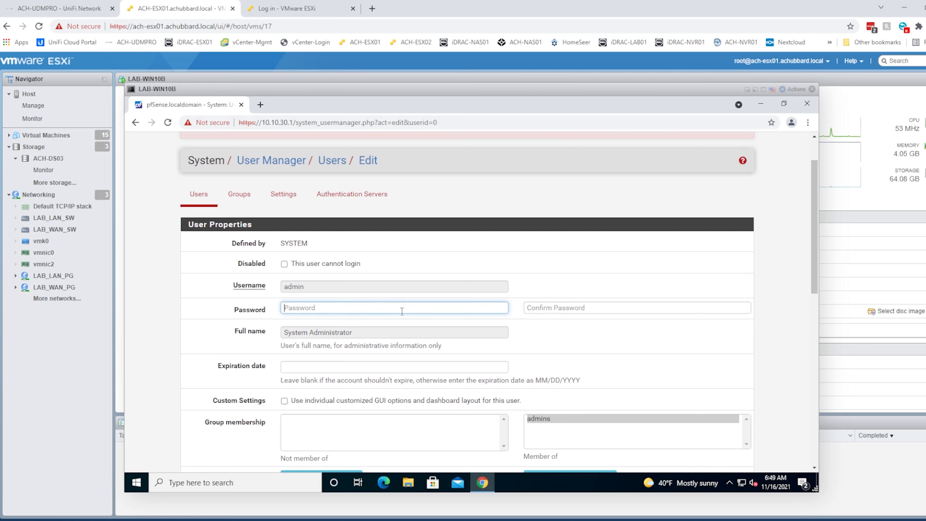
{"action": "type", "text": "***********"}
{"action": "key", "text": "Tab"}
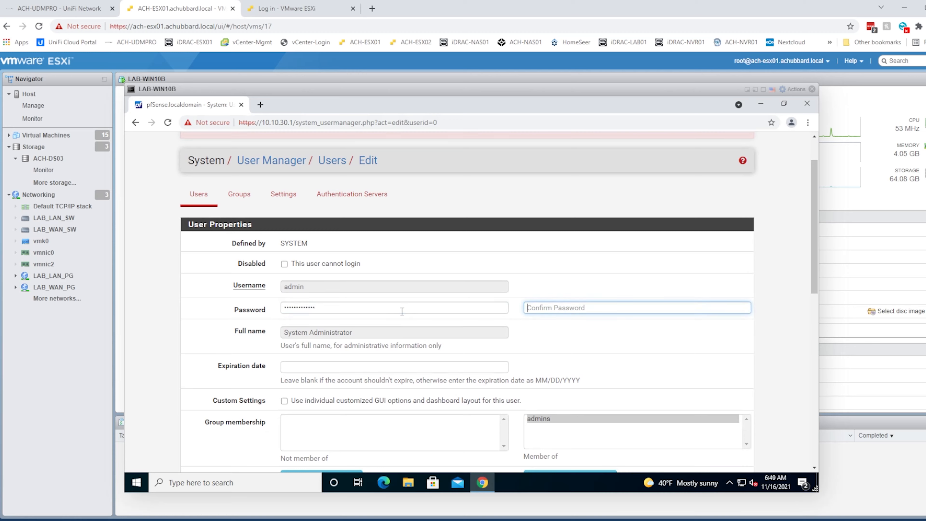
{"action": "type", "text": "••"}
{"action": "scroll", "coordinate": [401, 311], "scroll_direction": "down", "scroll_amount": 6}
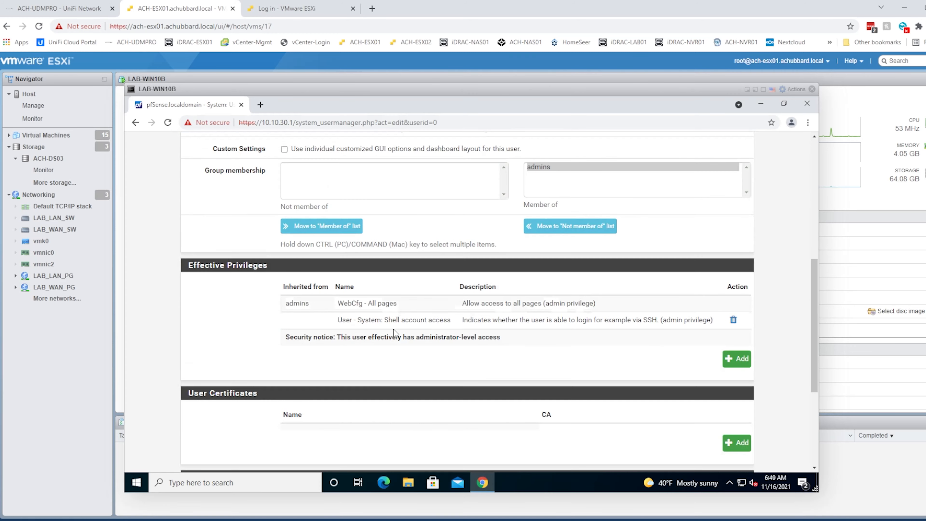
{"action": "scroll", "coordinate": [484, 335], "scroll_direction": "down", "scroll_amount": 5}
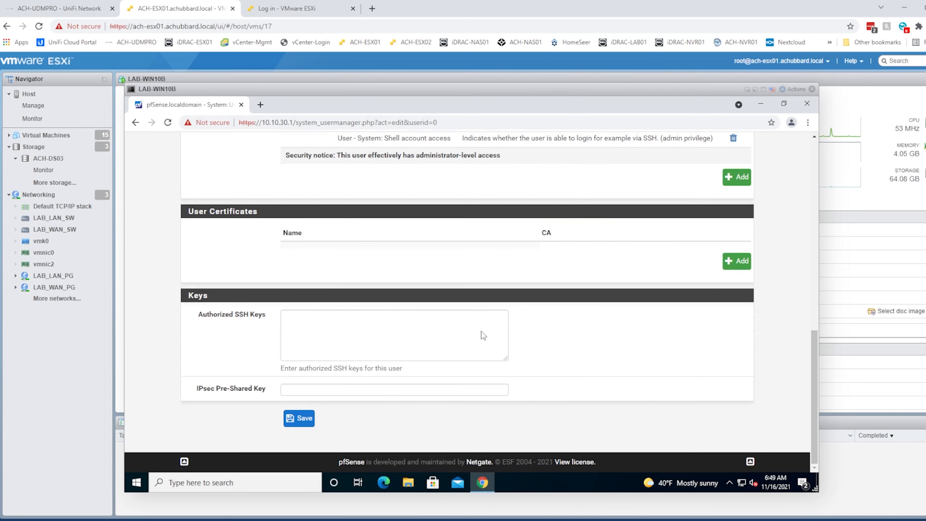
{"action": "left_click", "coordinate": [300, 419]}
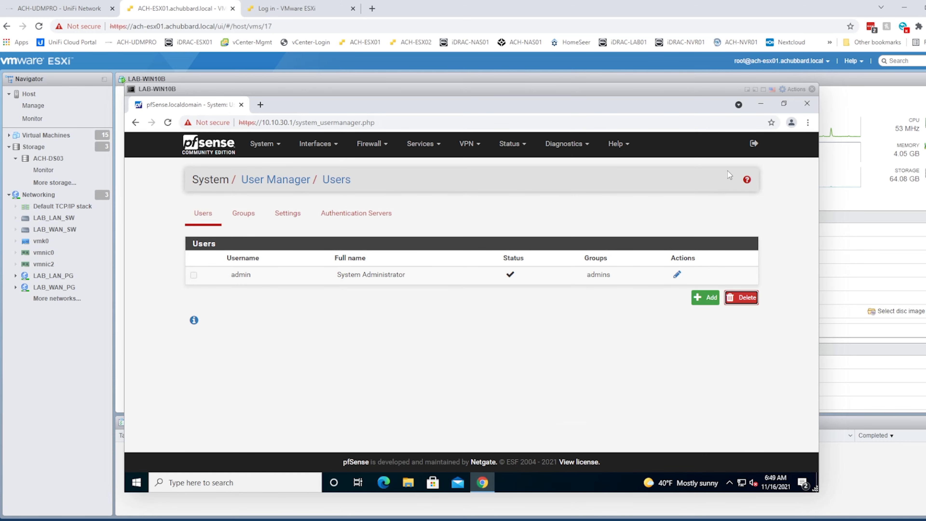
Log out and sign back in as admin with the new password.
{"action": "left_click", "coordinate": [754, 143]}
{"action": "left_click", "coordinate": [452, 279]}
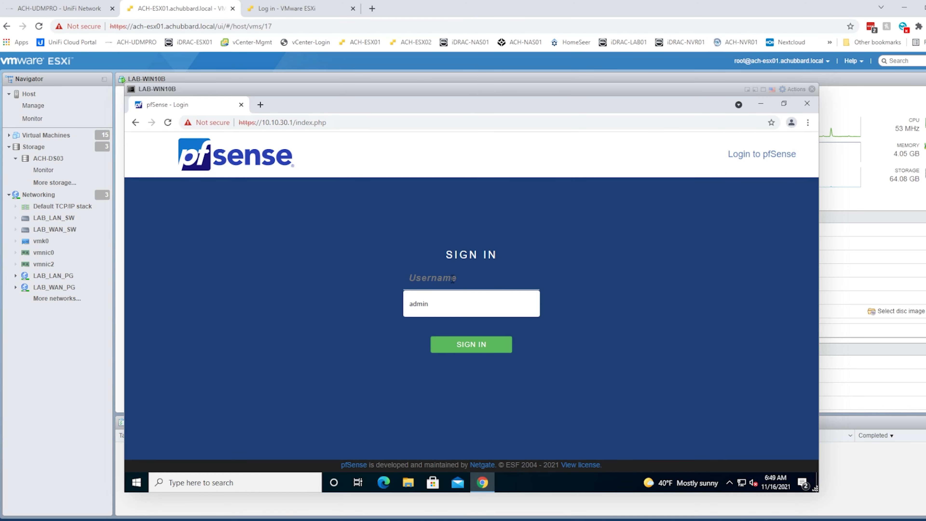
{"action": "key", "text": "Down"}
{"action": "key", "text": "Return"}
{"action": "key", "text": "Tab"}
{"action": "type", "text": "•••"}
{"action": "key", "text": "BackSpace"}
{"action": "key", "text": "BackSpace"}
{"action": "key", "text": "BackSpace"}
{"action": "type", "text": "•"}
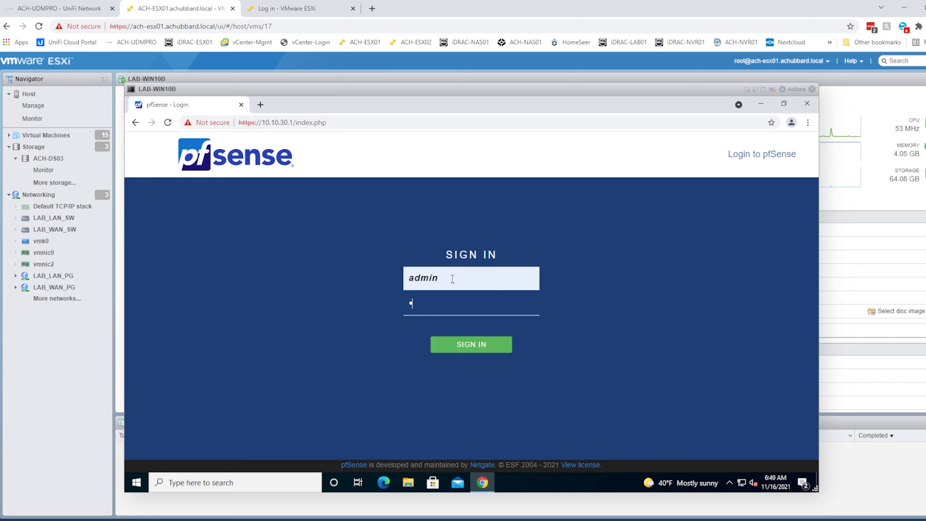
{"action": "key", "text": "Return"}
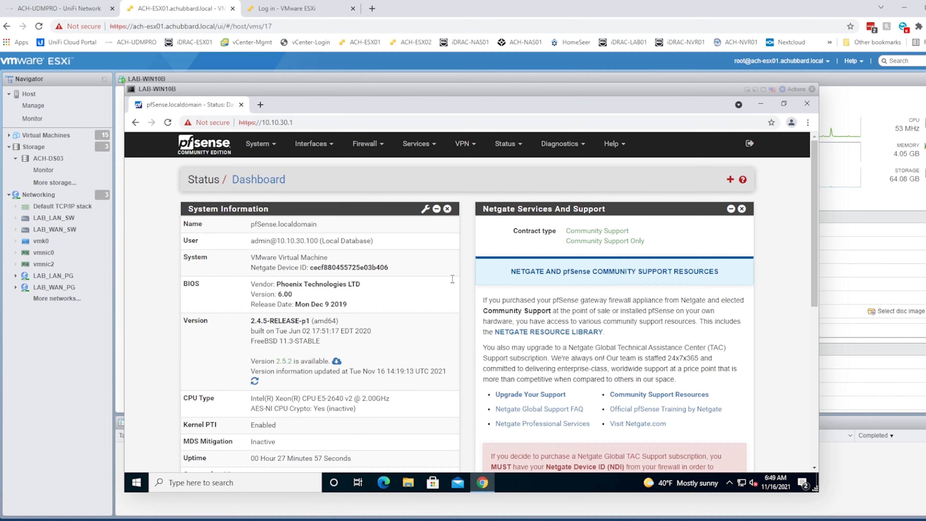
{"action": "left_click", "coordinate": [261, 104]}
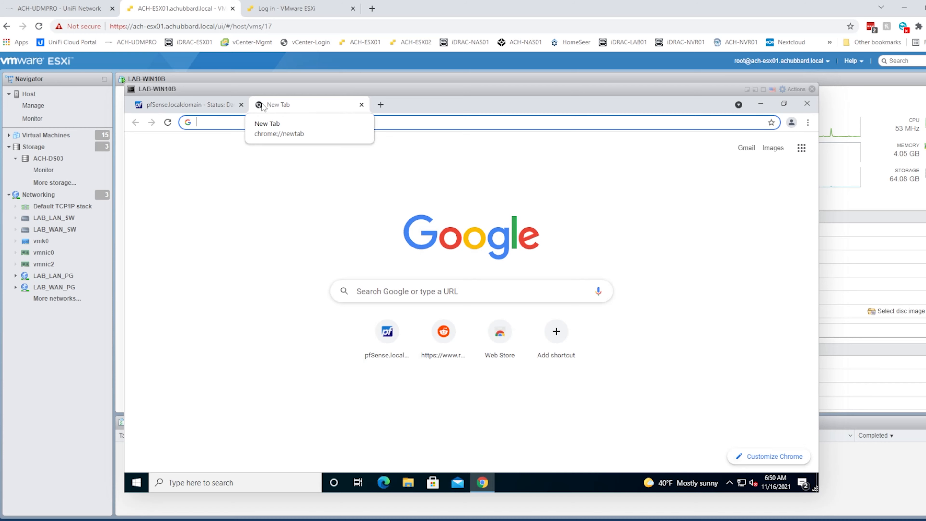
Load reddit.com in a second Chrome tab to verify internet, then return to the pfSense dashboard.
{"action": "left_click", "coordinate": [443, 331]}
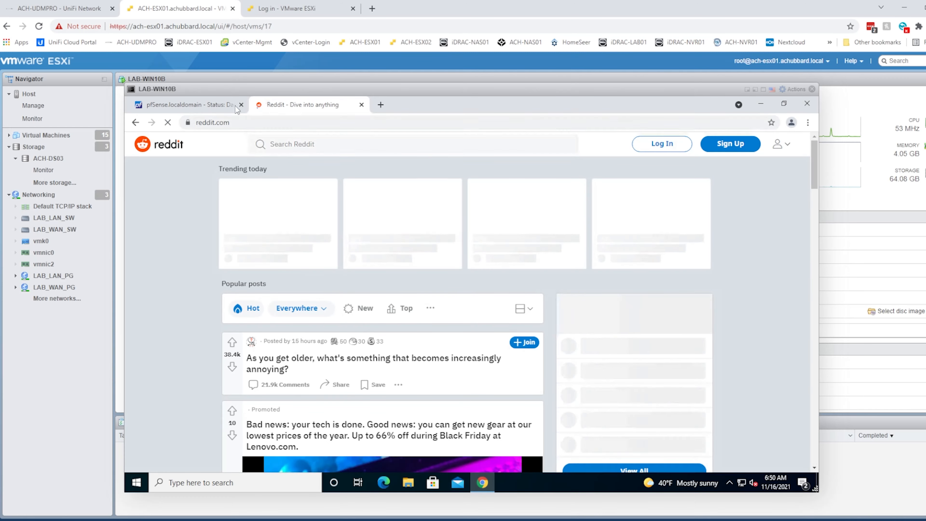
{"action": "left_click", "coordinate": [200, 103]}
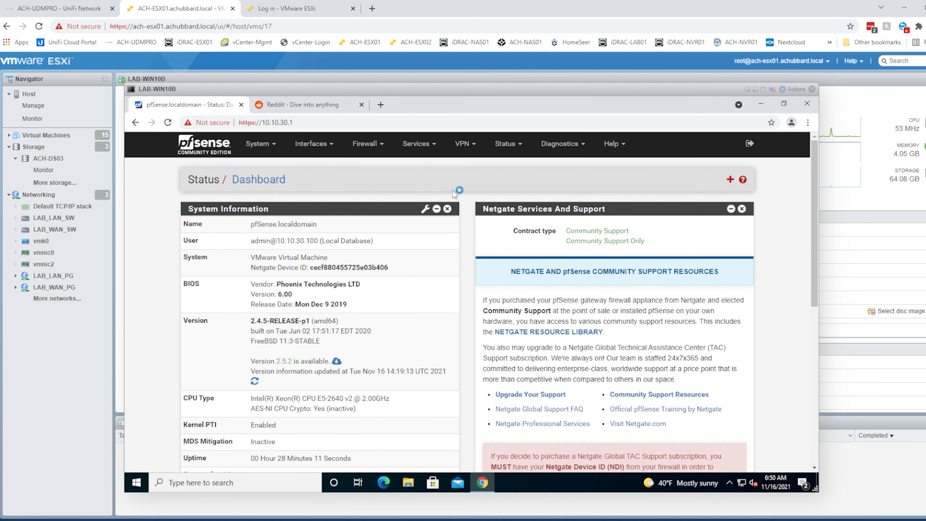